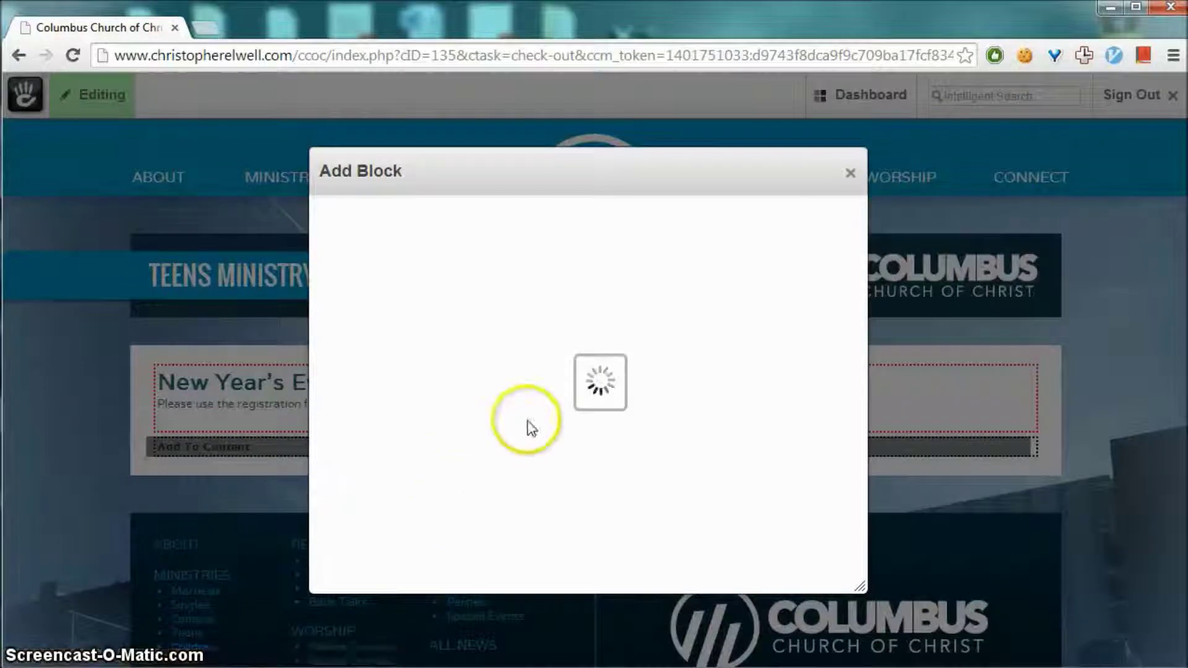
Pick the Form With PayPal Payment block from the bottom of the Add Block list
scroll(577, 392, "down", 10)
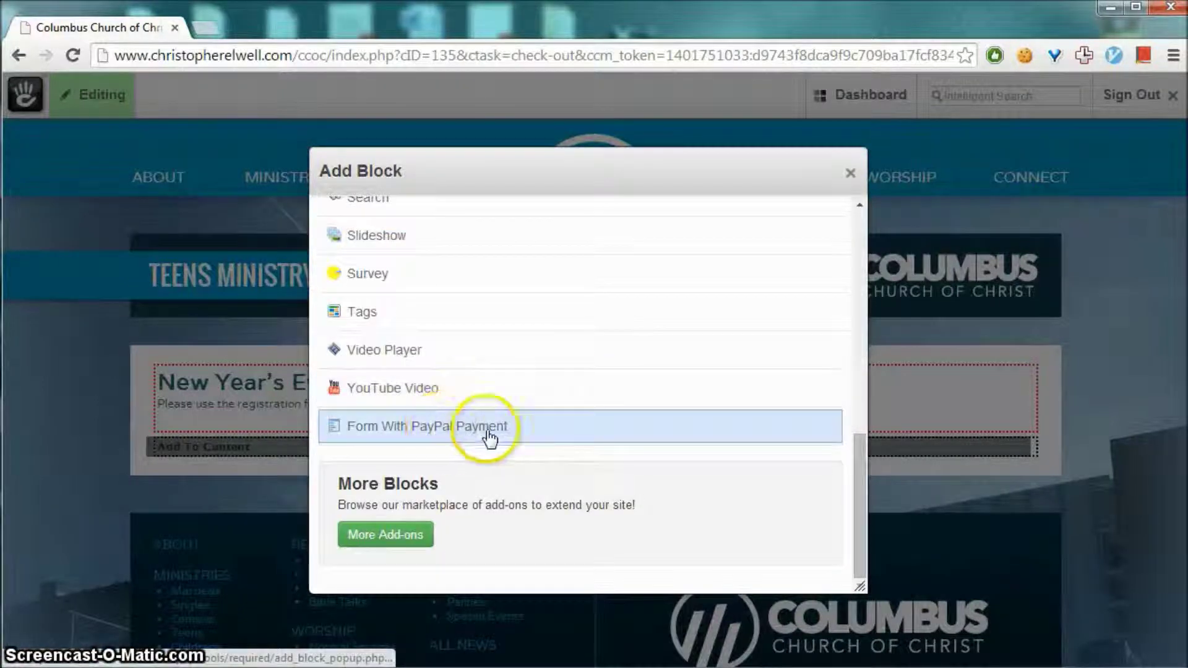
left_click(560, 433)
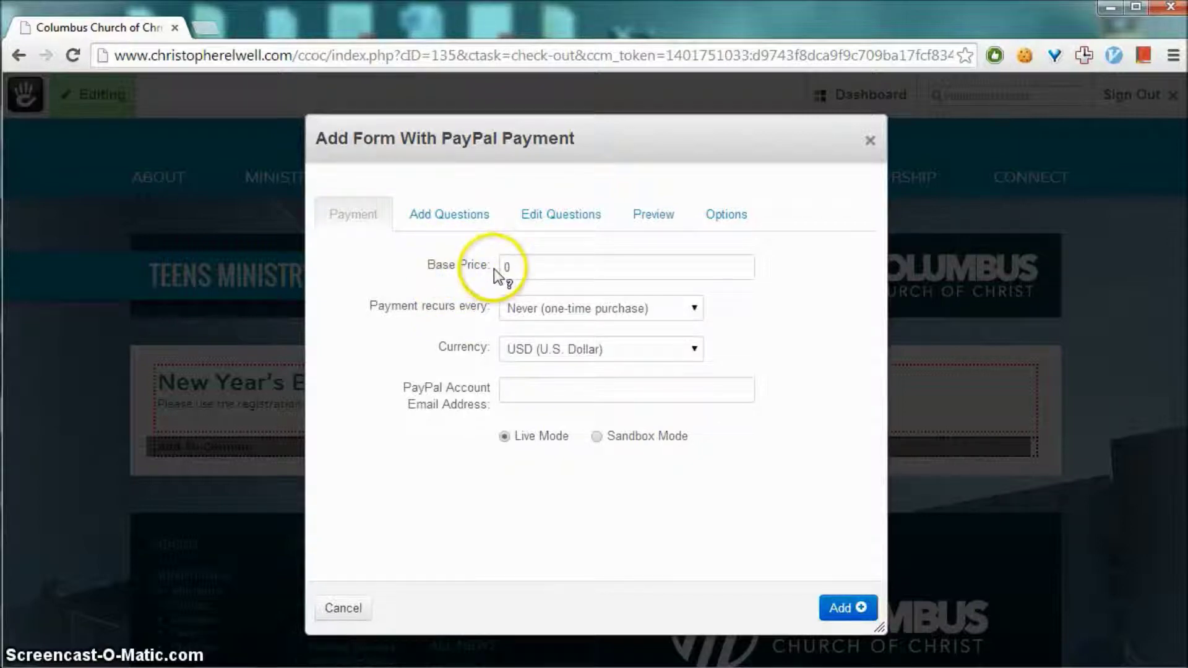
Set the base price to 25, keeping recurrence Never and currency USD
mouse_move(442, 263)
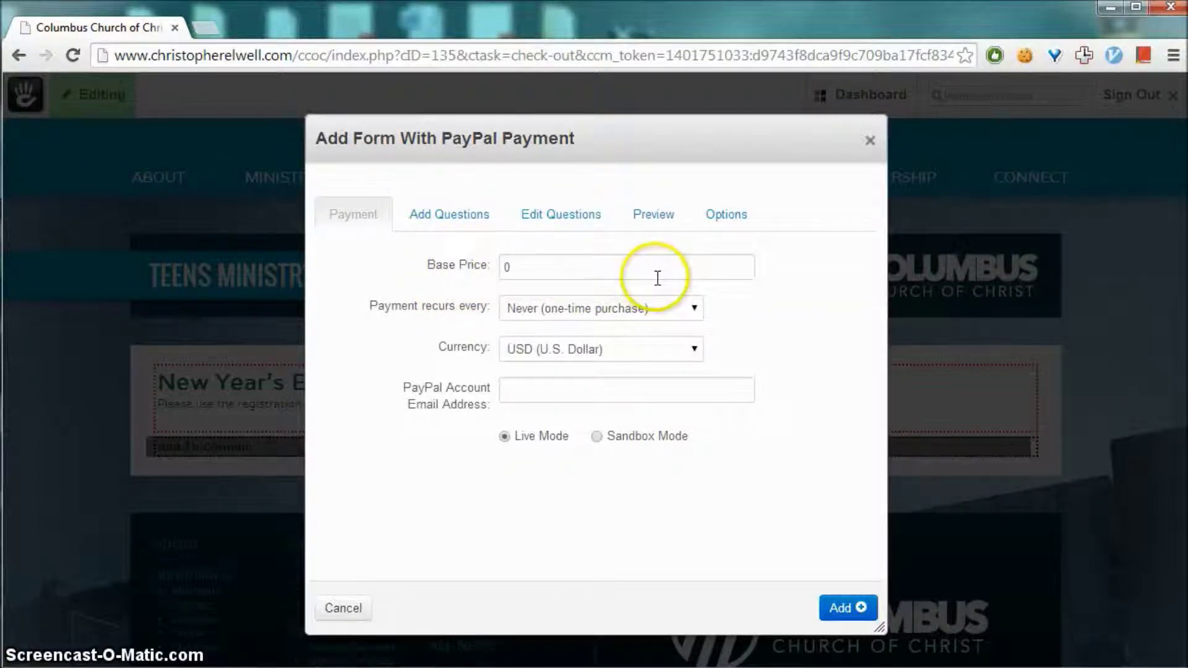
left_click(654, 274)
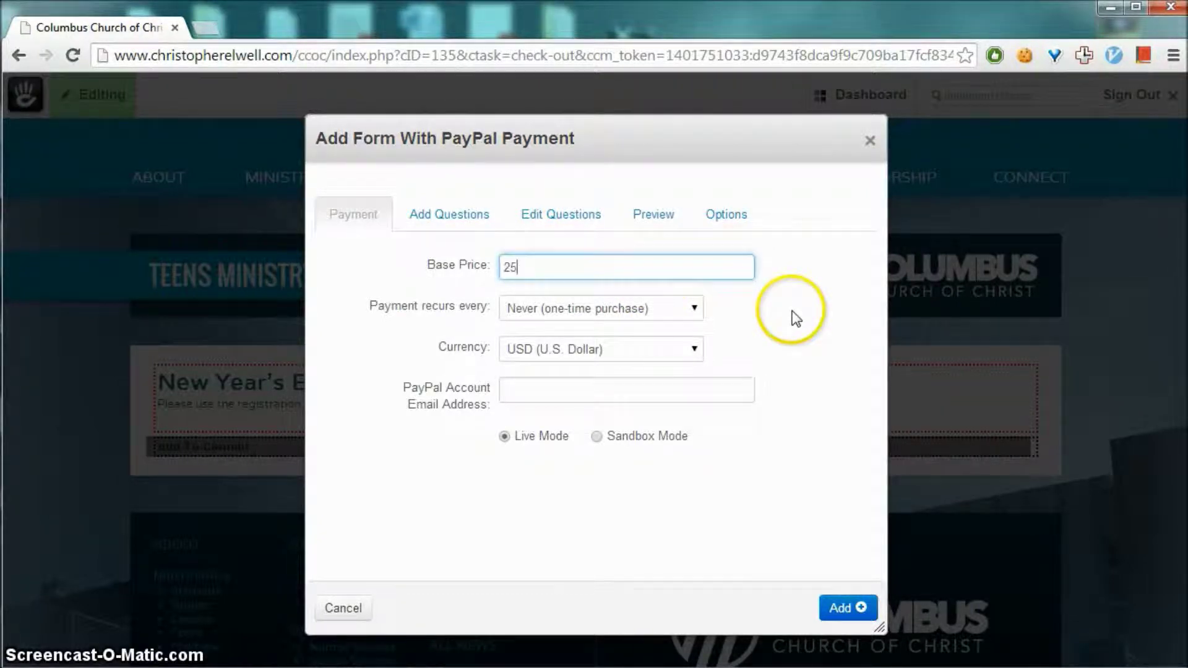
left_click(812, 314)
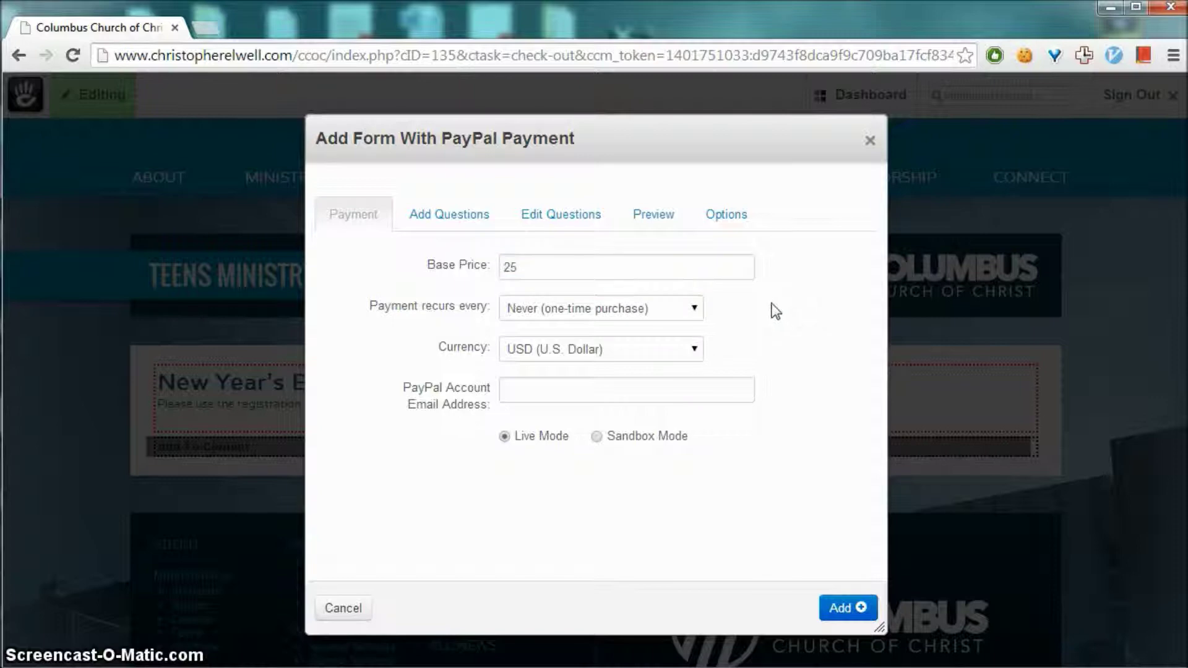
left_click(671, 308)
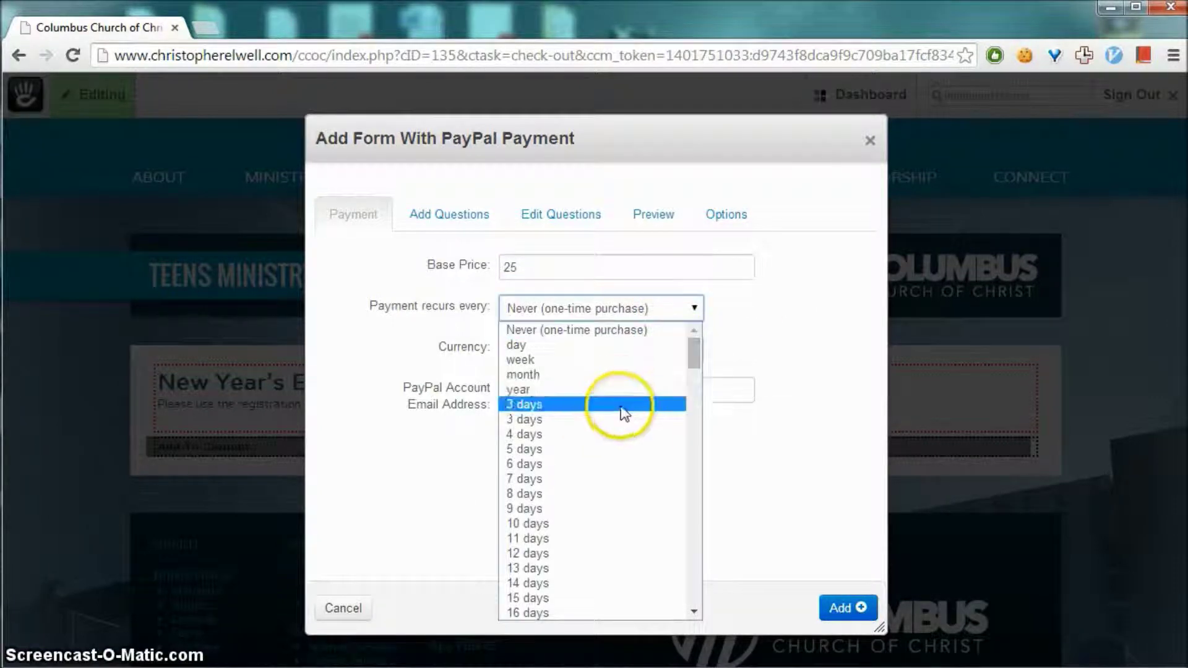
scroll(618, 582, "down", 6)
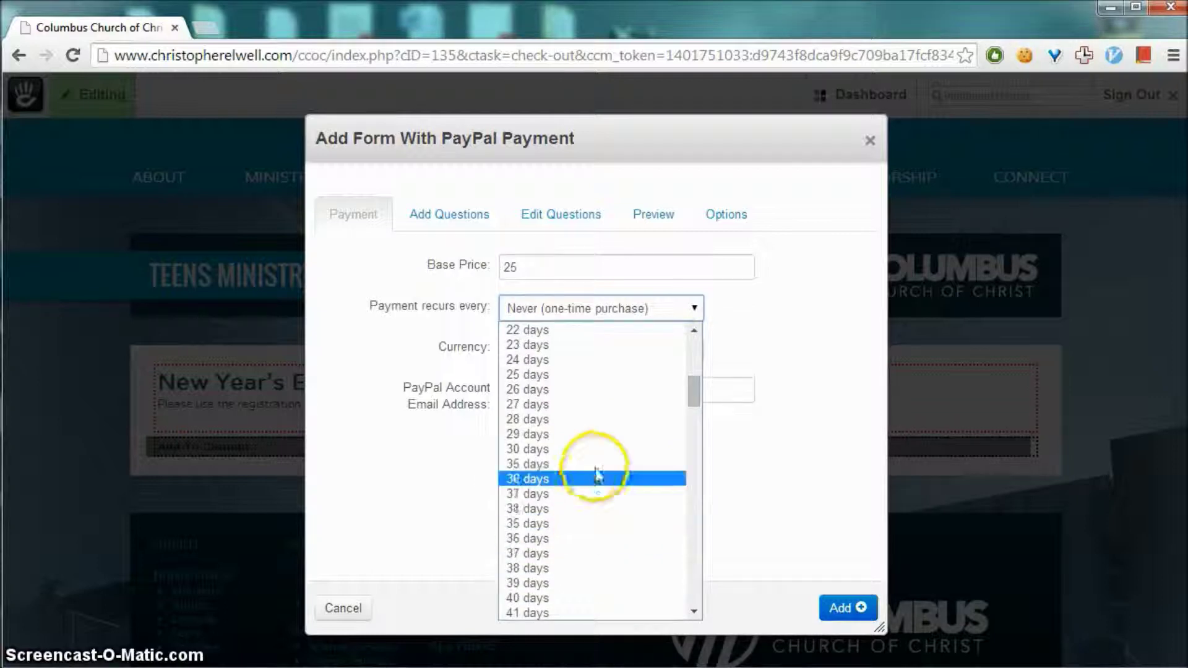
left_click_drag(689, 377, 711, 310)
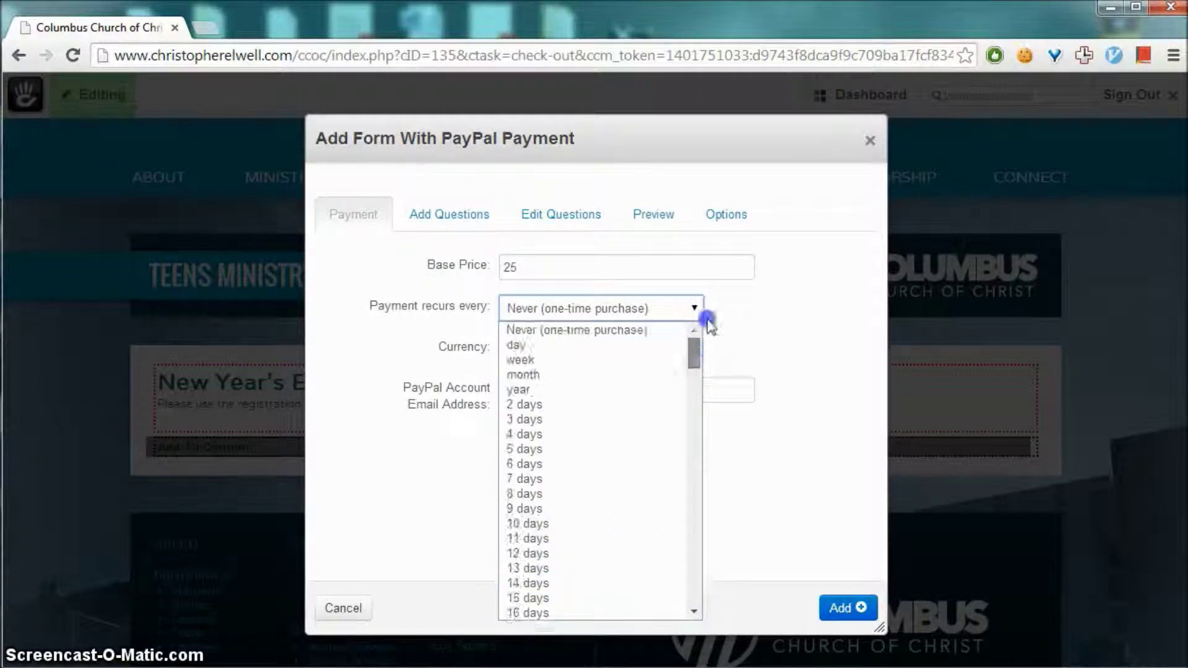
left_click(626, 329)
left_click(767, 341)
left_click(680, 350)
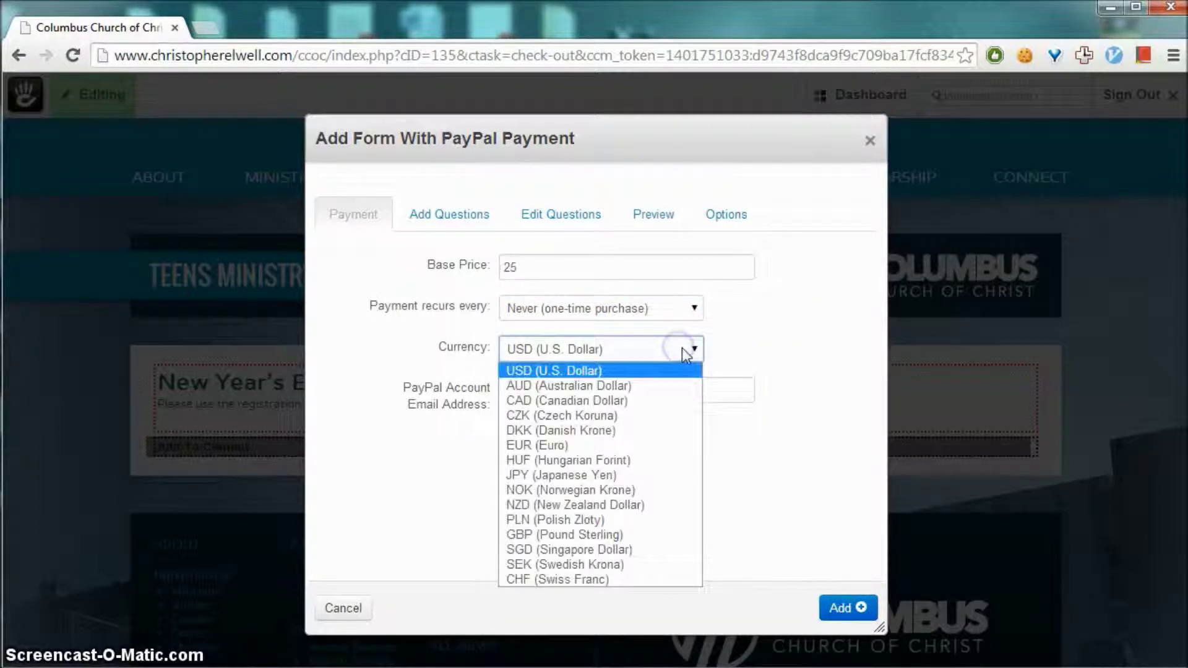
left_click(686, 348)
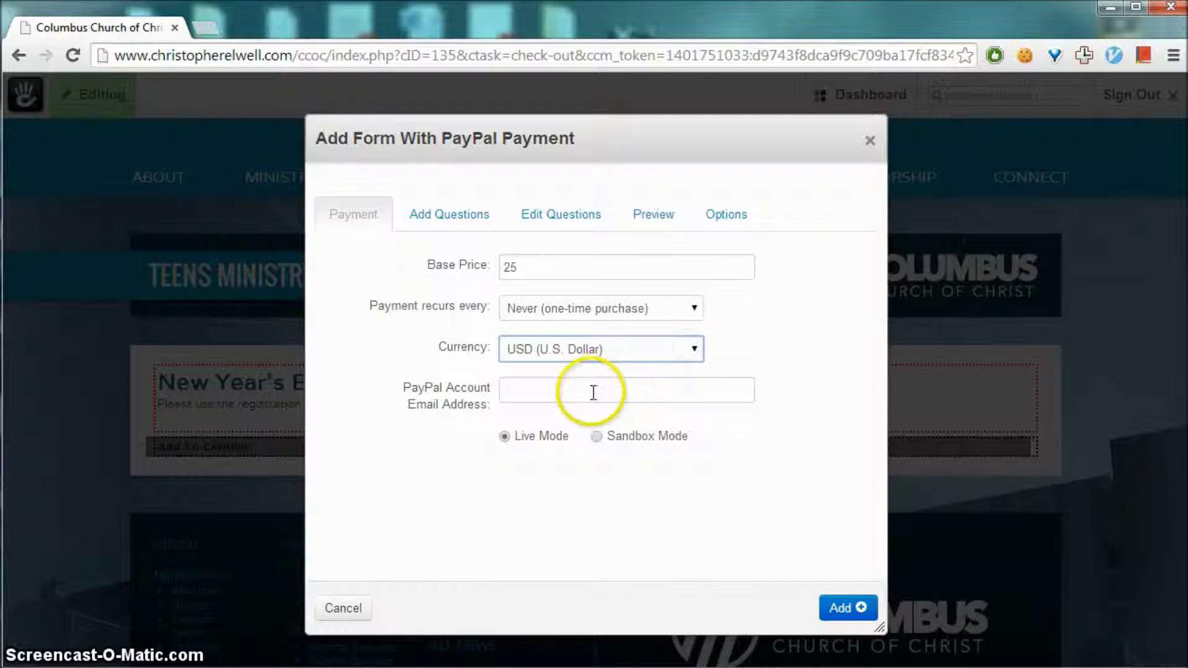
Enter the seller's PayPal account e-mail and switch to Sandbox Mode
left_click(592, 392)
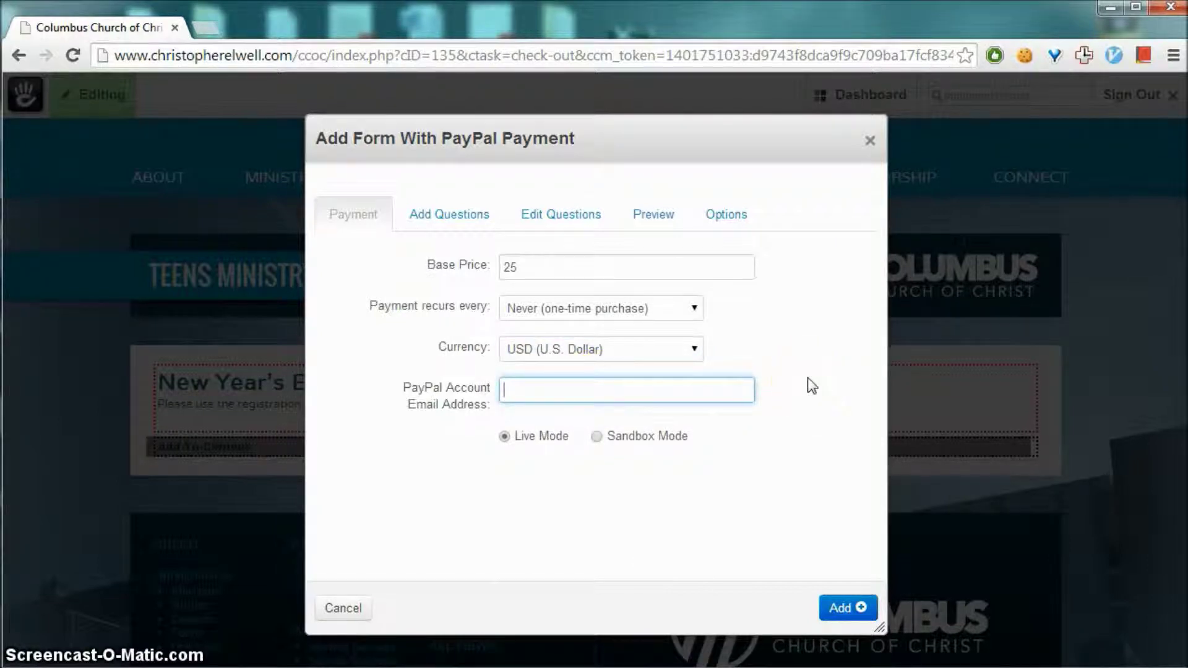
left_click(594, 440)
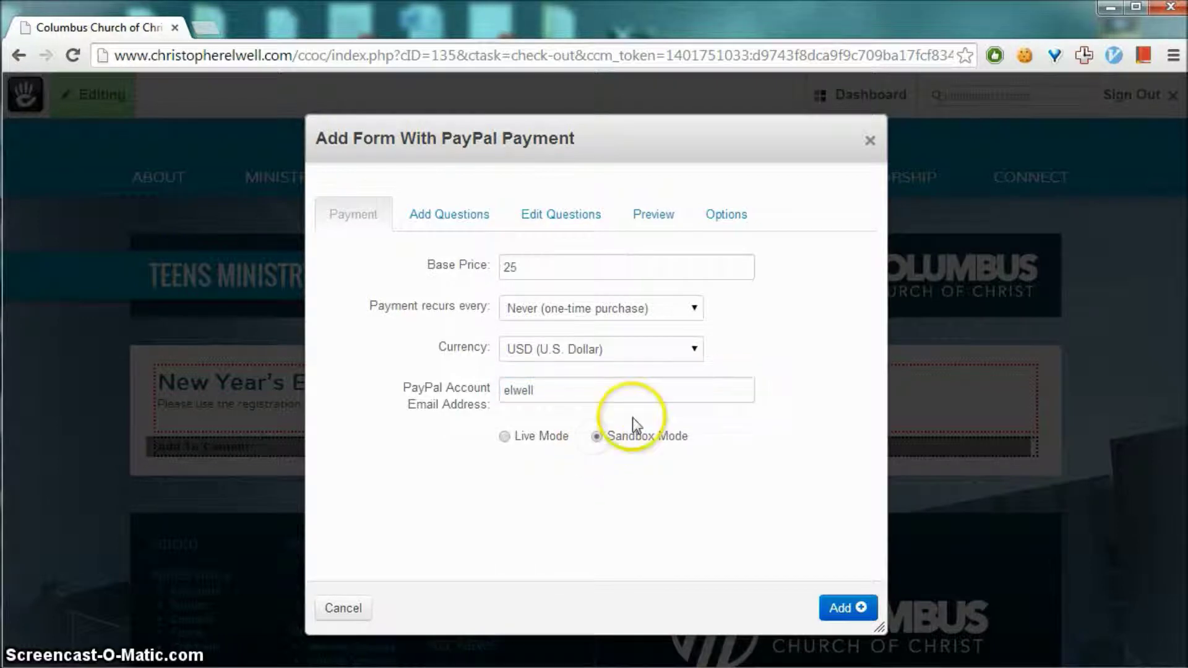
left_click(633, 393)
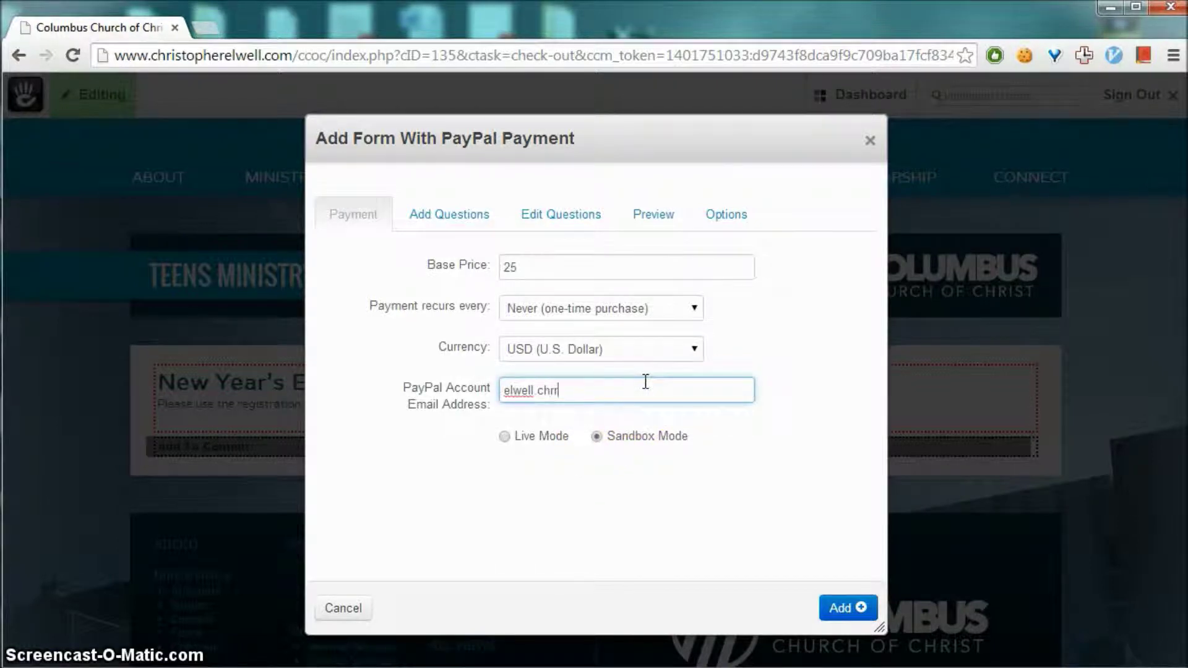
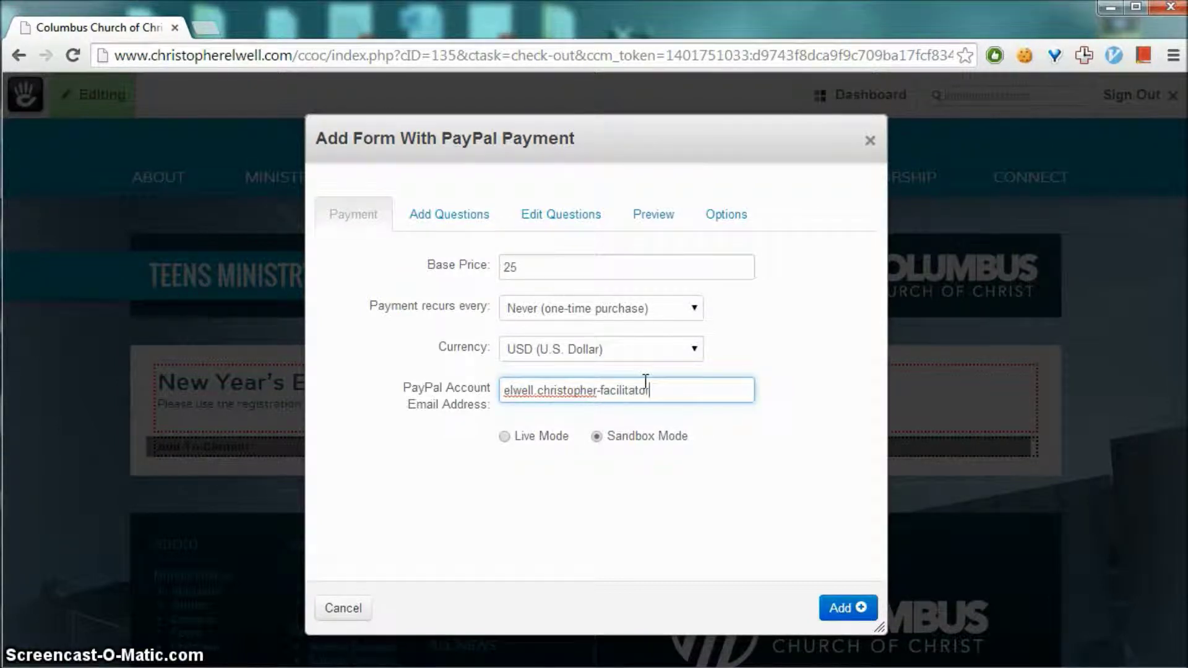
left_click(803, 391)
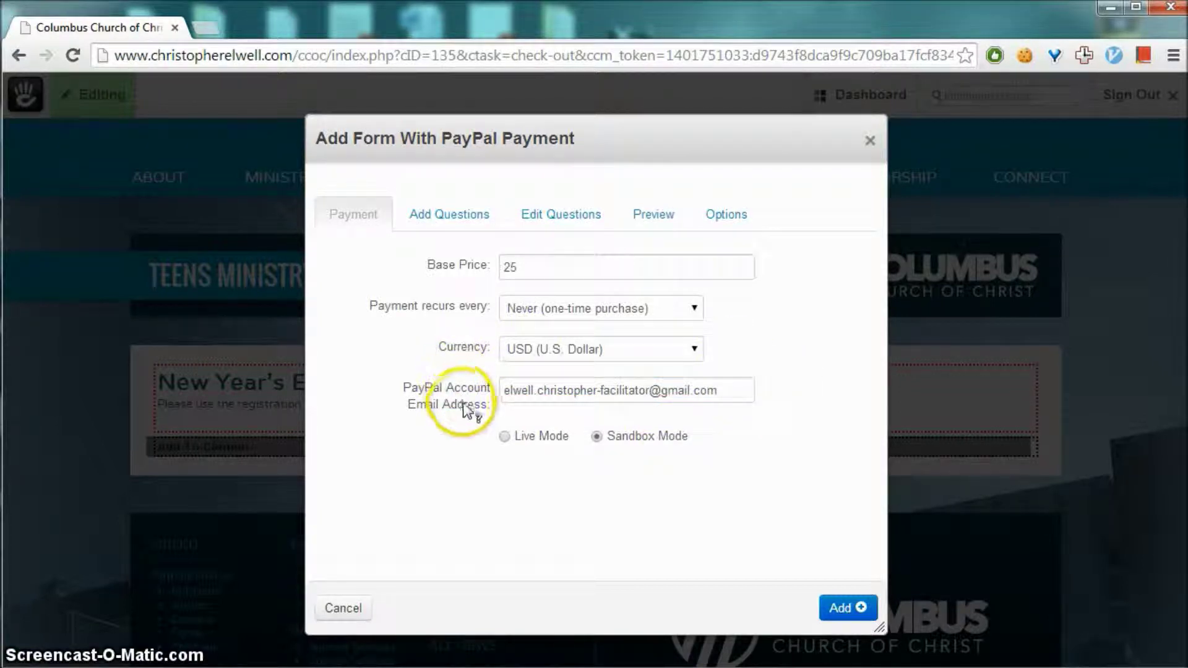
mouse_move(452, 410)
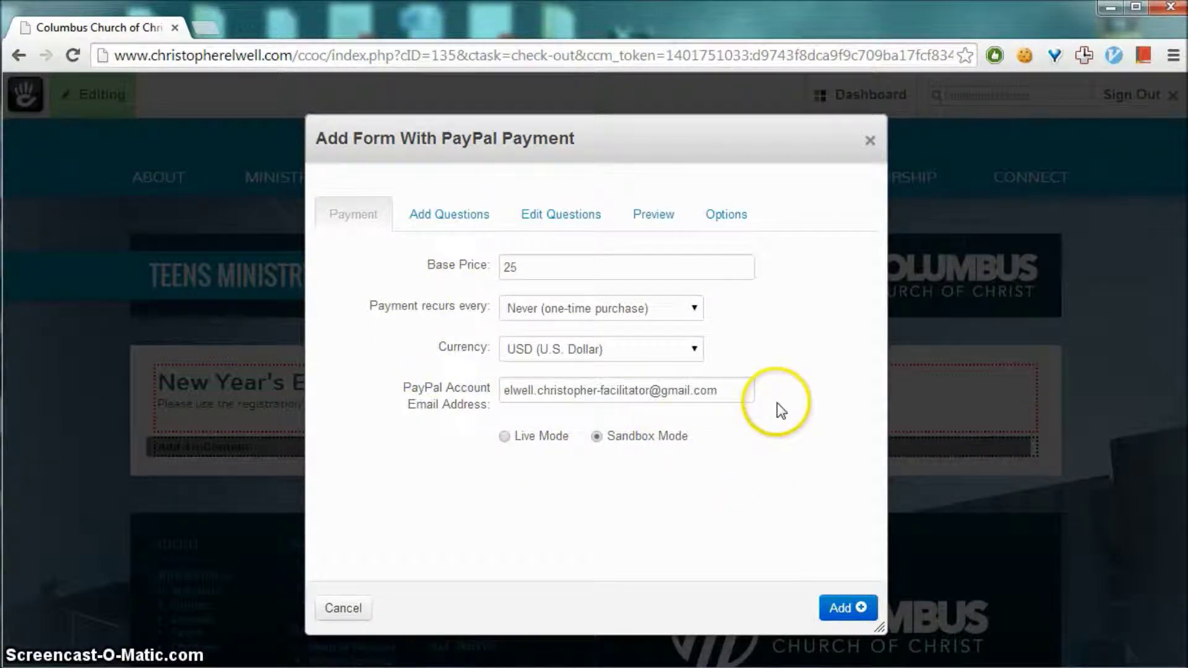
Add a required 'First Name' question to the form
left_click(456, 221)
left_click(618, 268)
type("F")
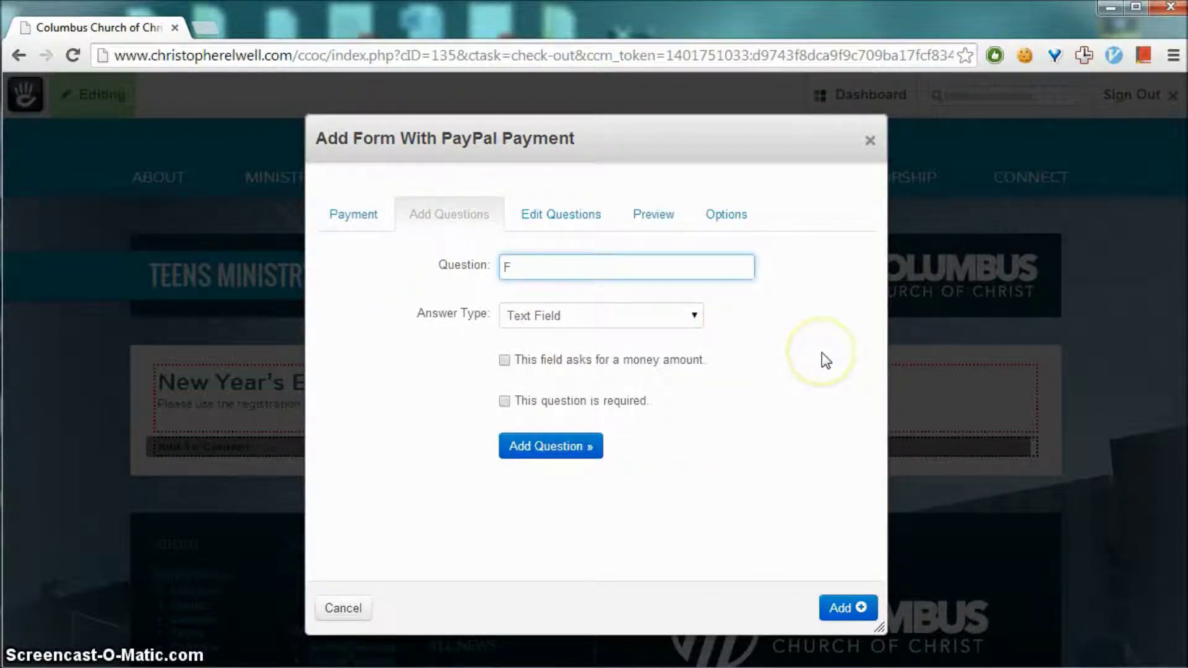
type("irst Name")
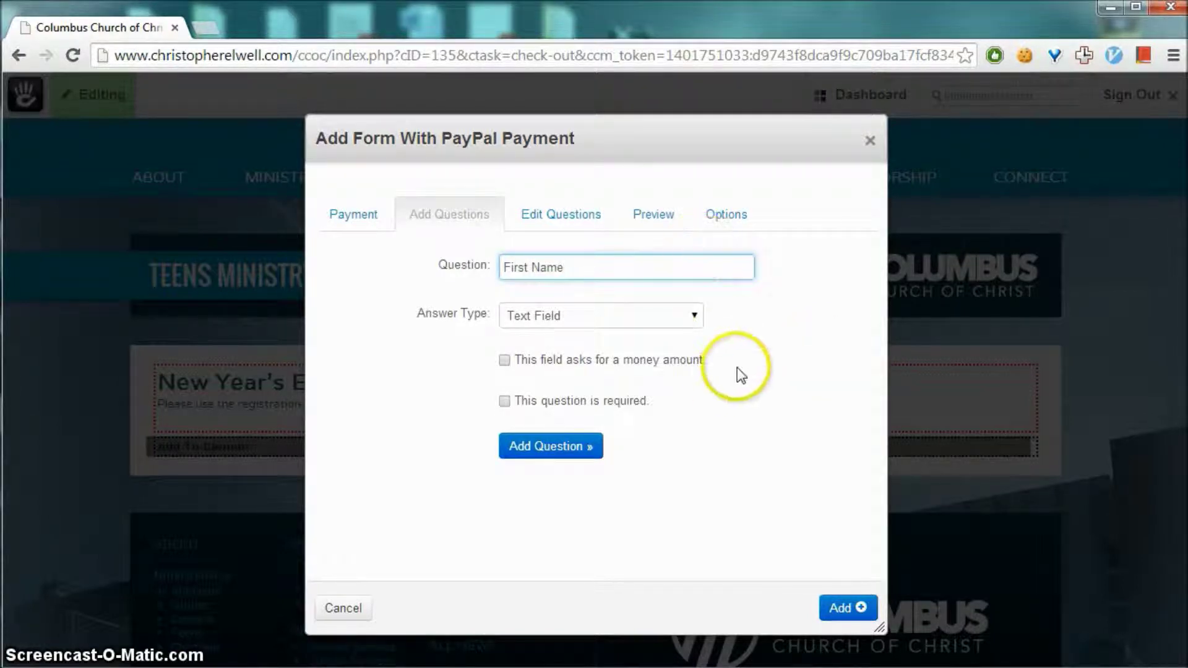
left_click(504, 401)
left_click(566, 447)
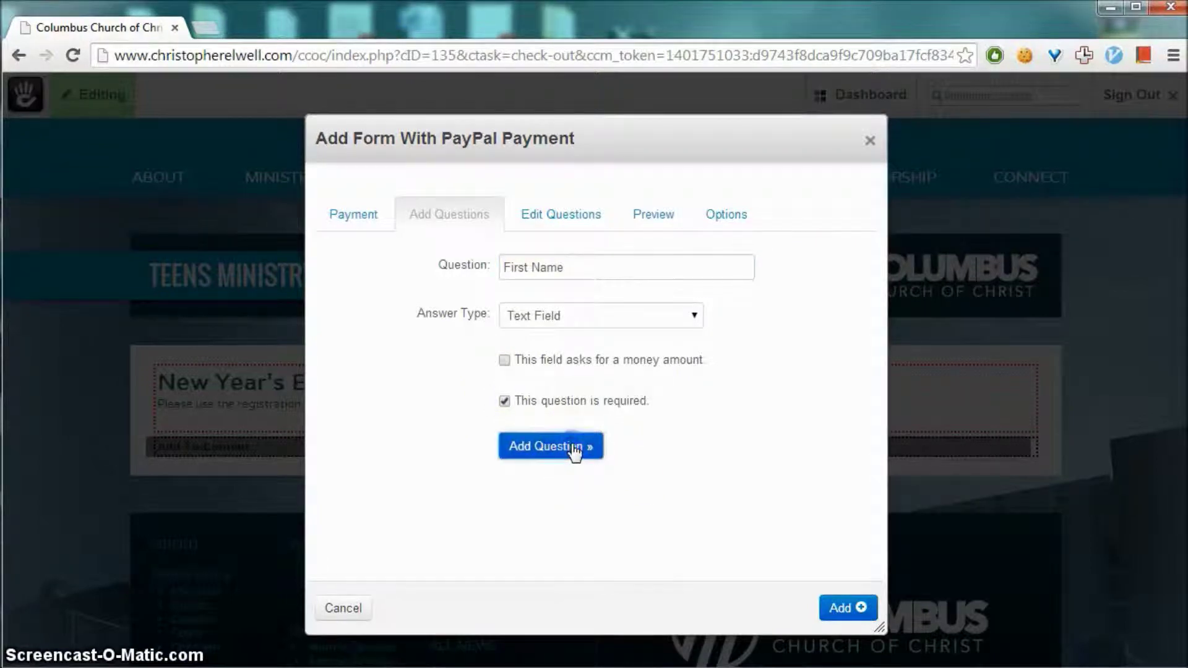
Add a required 'Last Name' question as a single-line Text Field
left_click(553, 260)
type("Last Name")
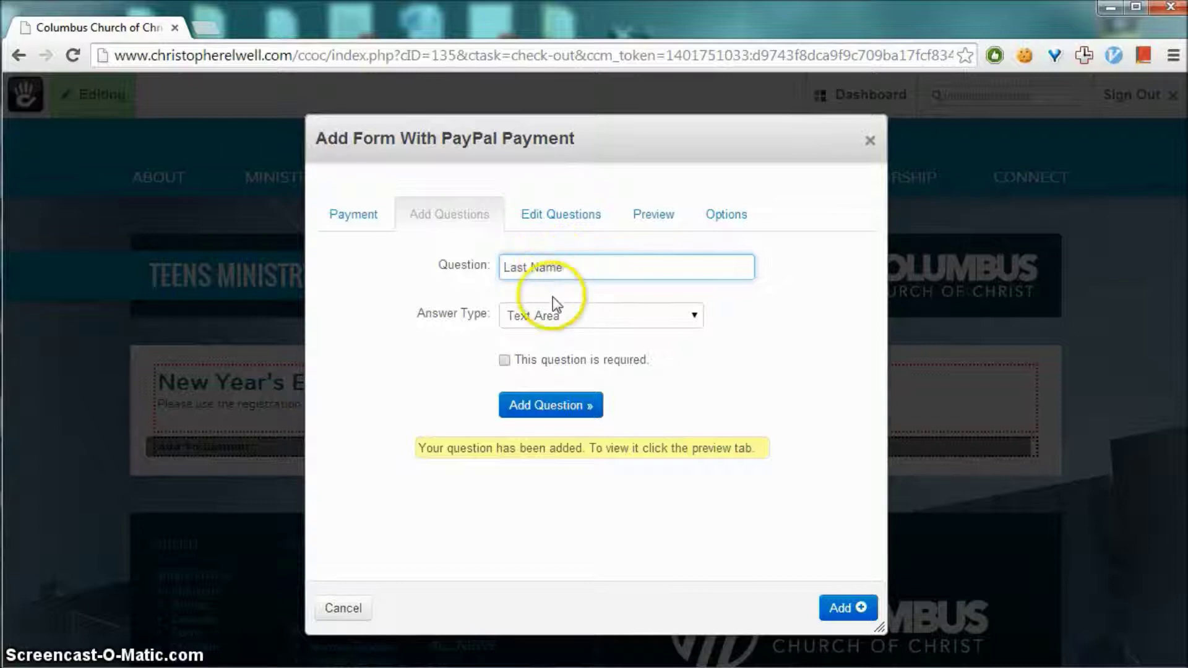
left_click(559, 316)
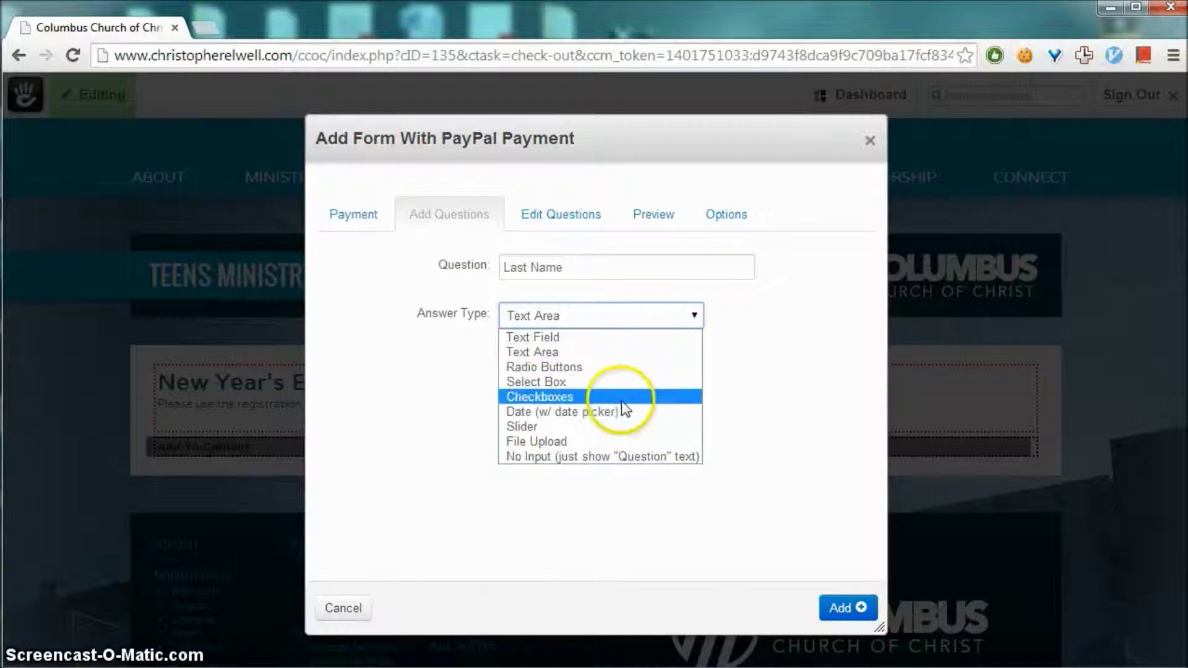
left_click(634, 338)
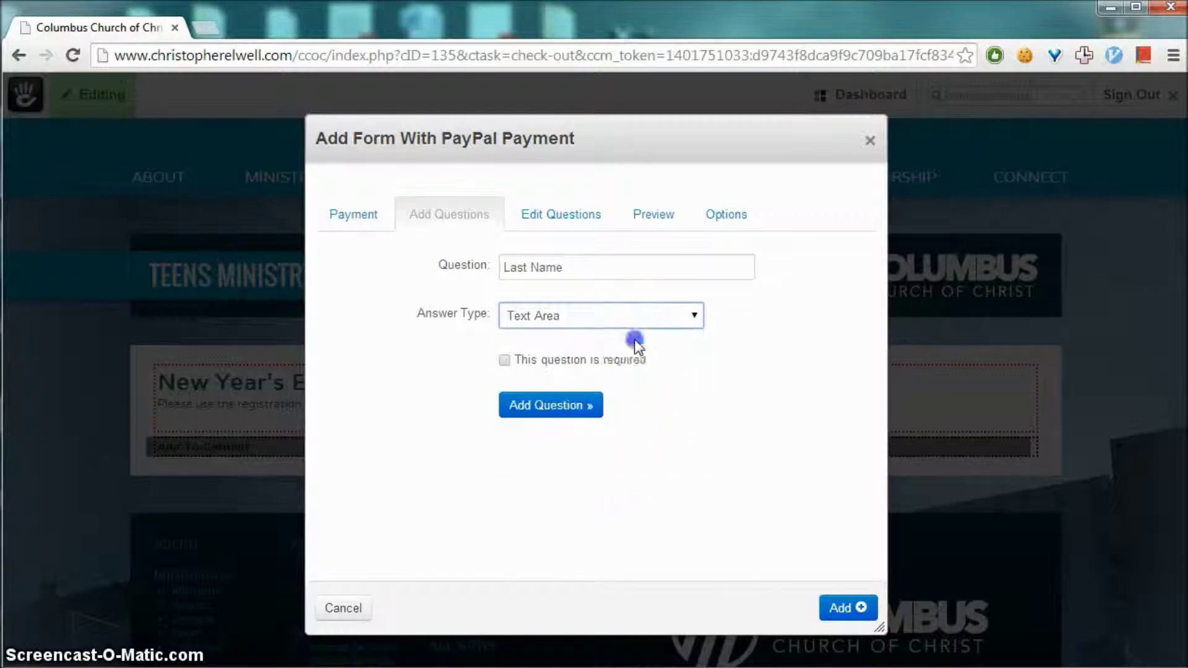
left_click(505, 401)
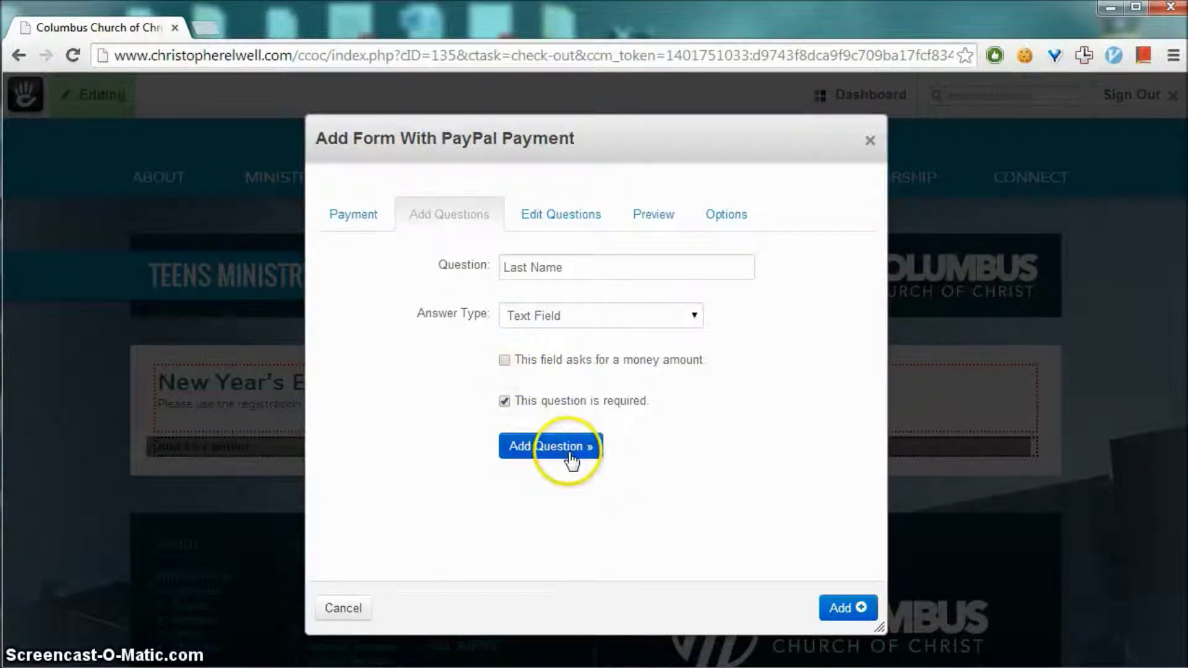
left_click(570, 458)
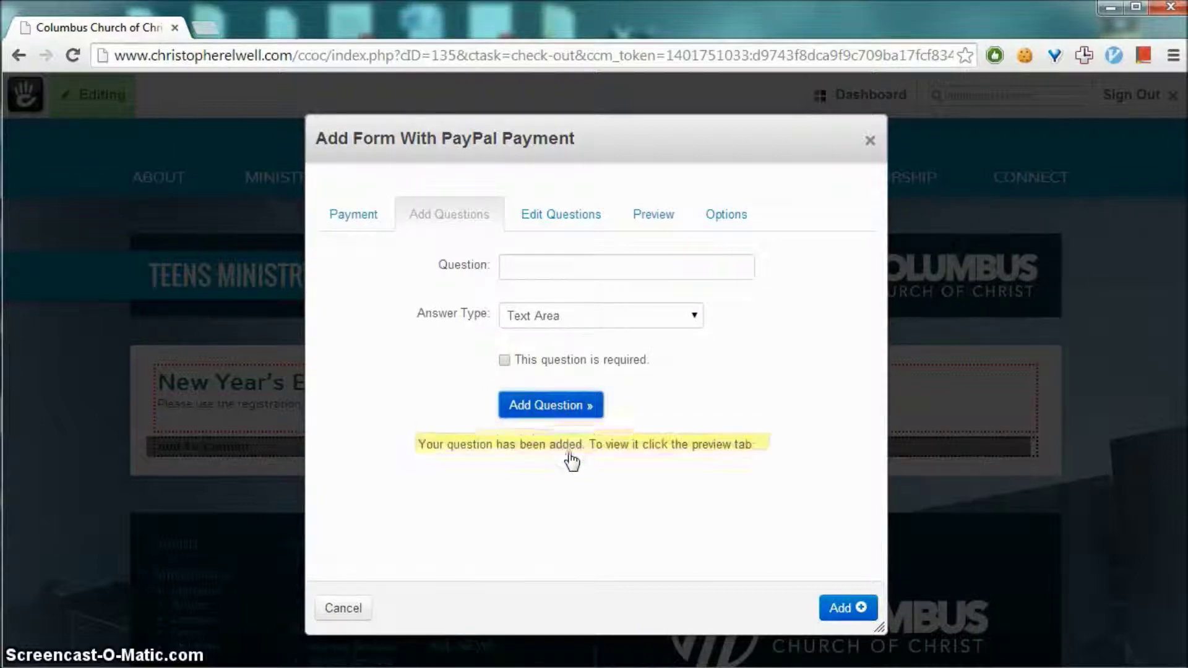
Add an 'Extra Donation' Slider question (default 5, range 1–100, step 1) marked as a money amount
left_click(599, 266)
type("Extra Donation")
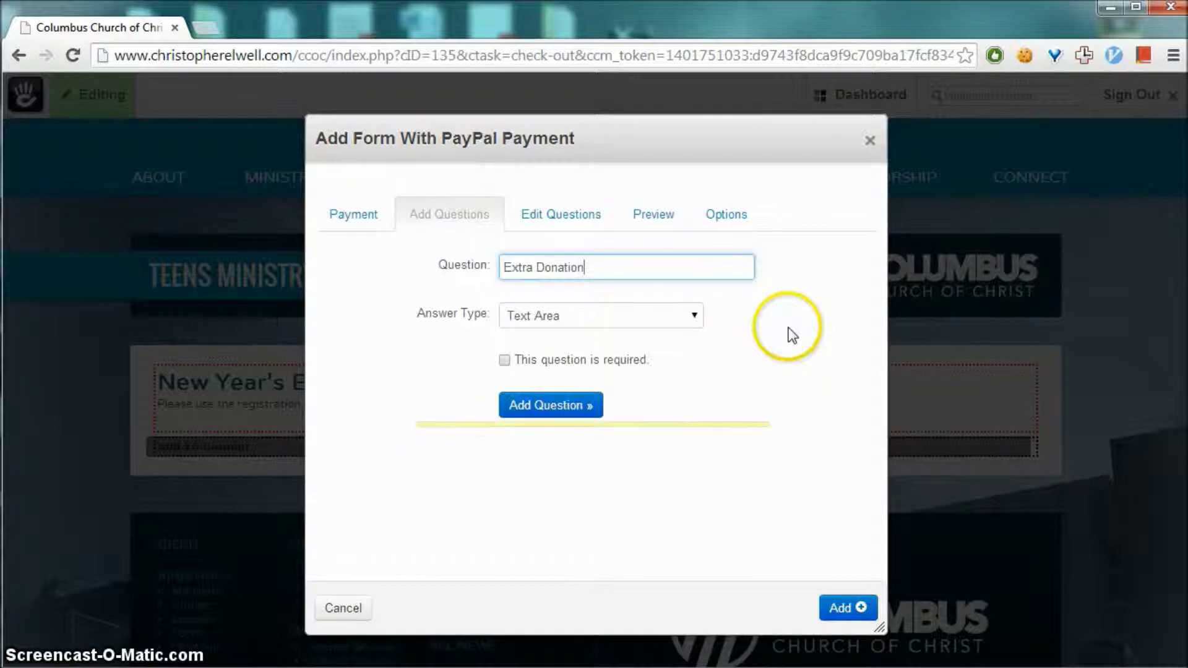
left_click(642, 323)
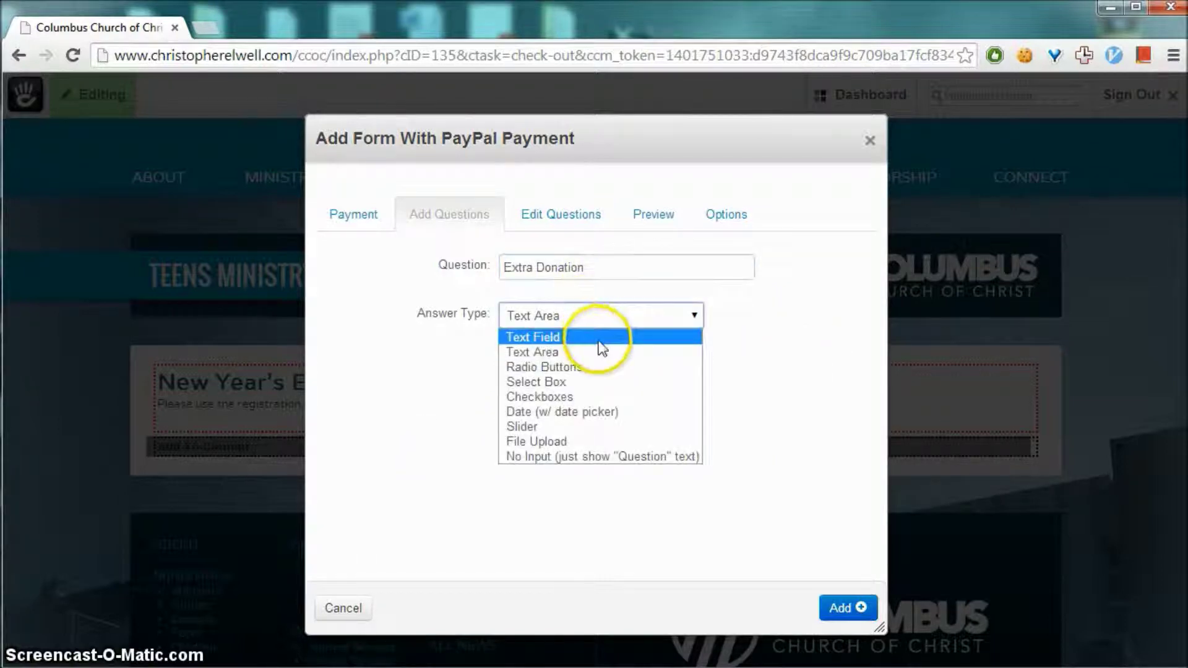
left_click(651, 430)
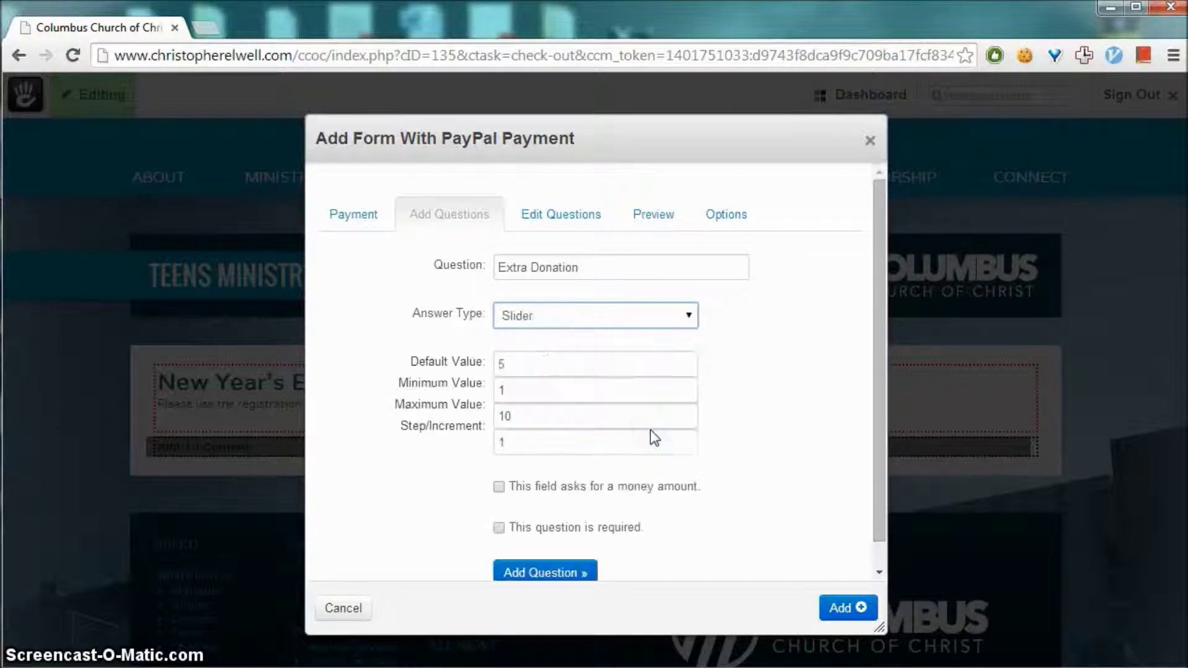
left_click(512, 416)
type("0")
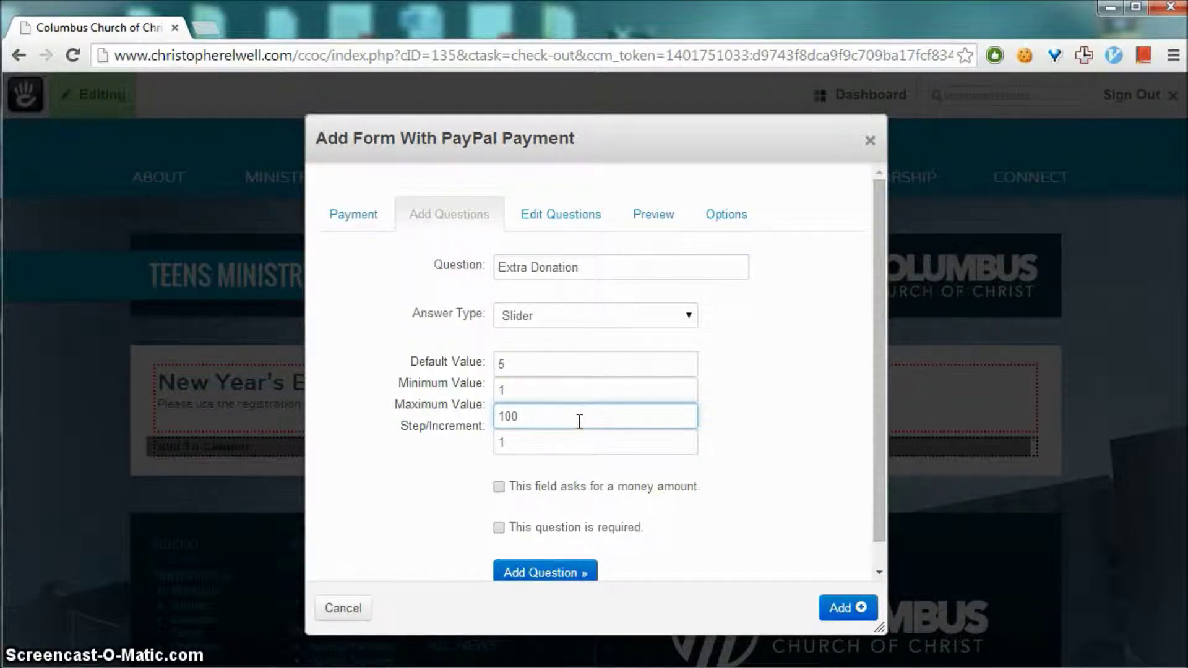
left_click(518, 370)
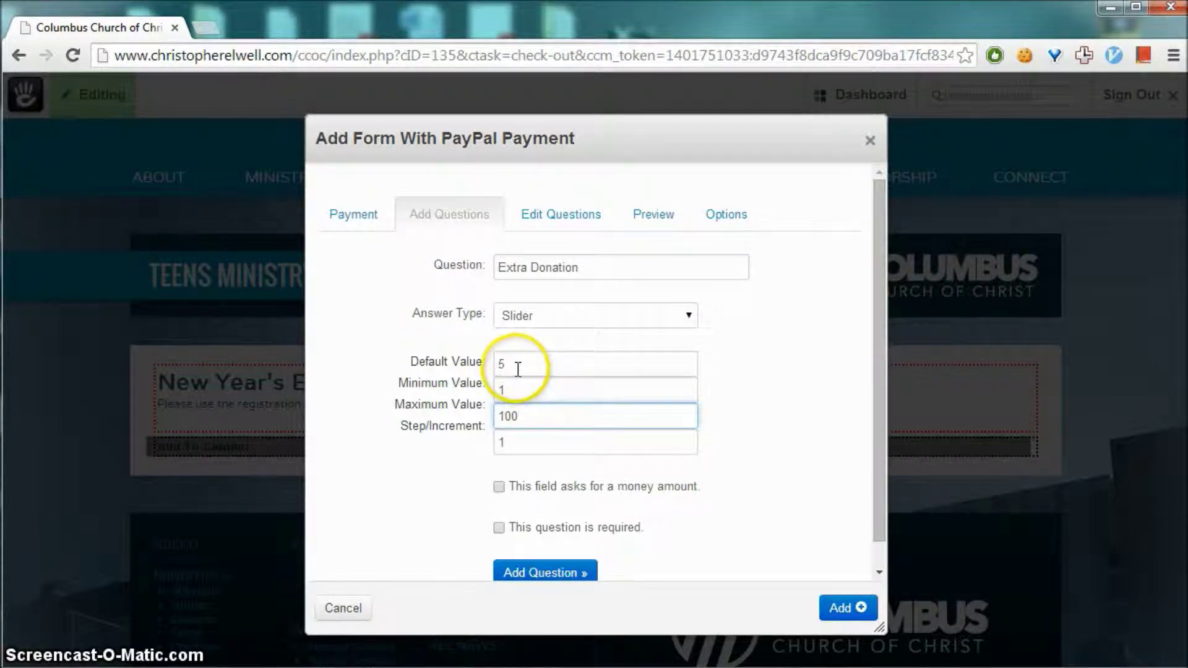
left_click(514, 365)
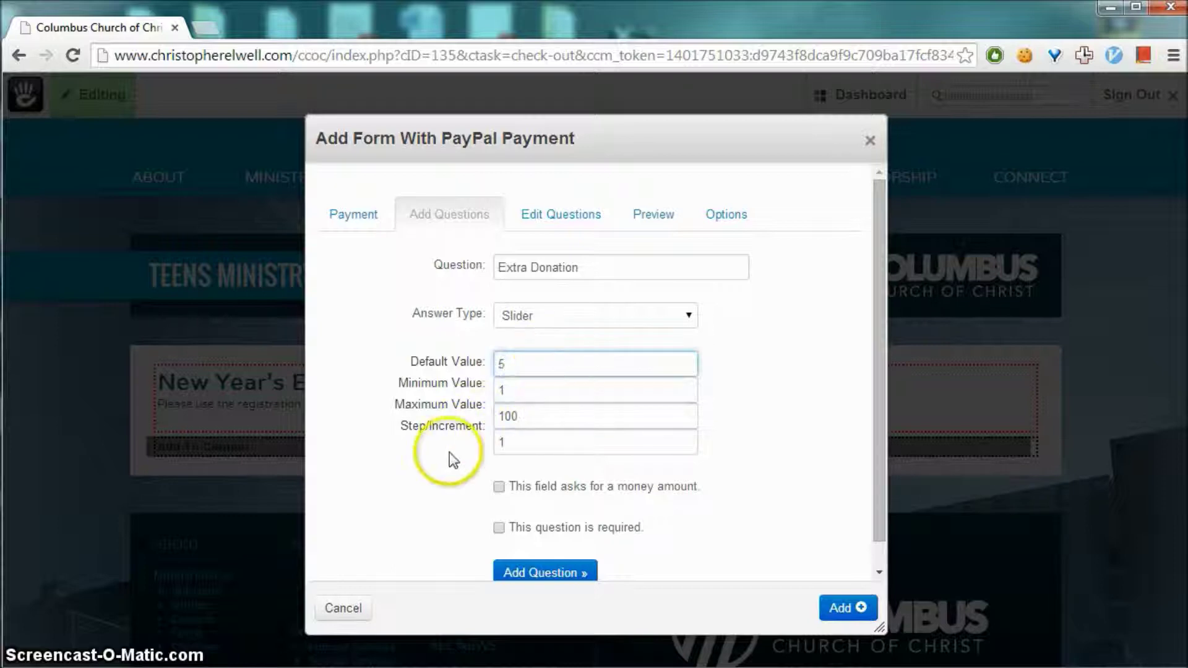
scroll(458, 470, "down", 1)
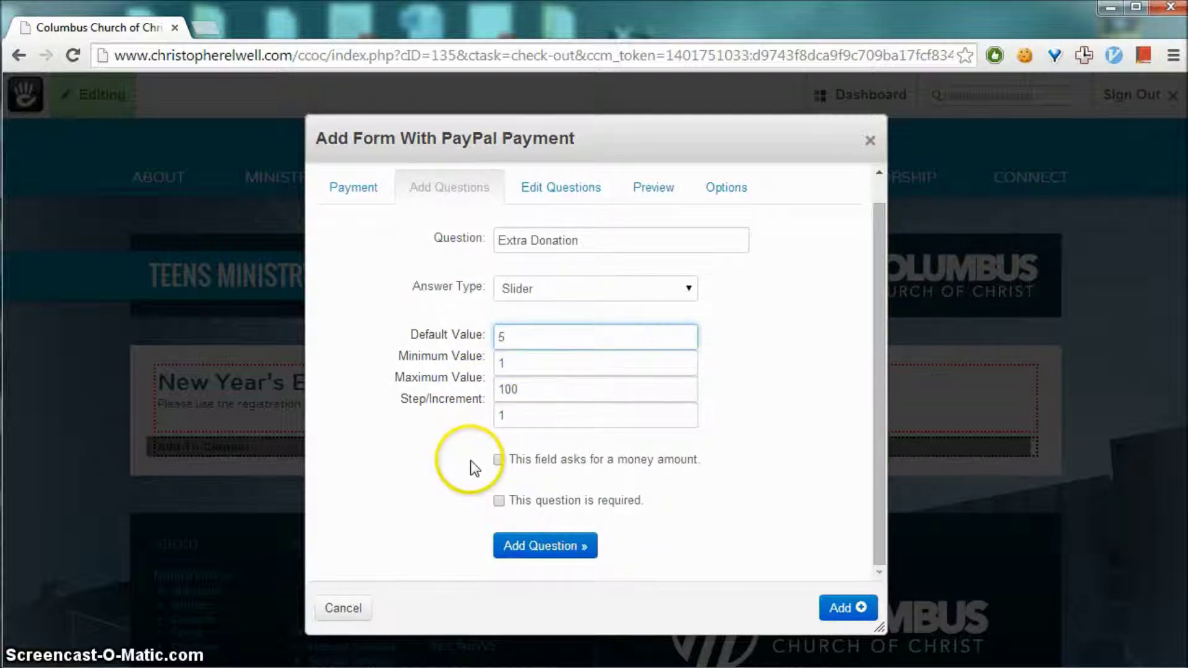
left_click(496, 459)
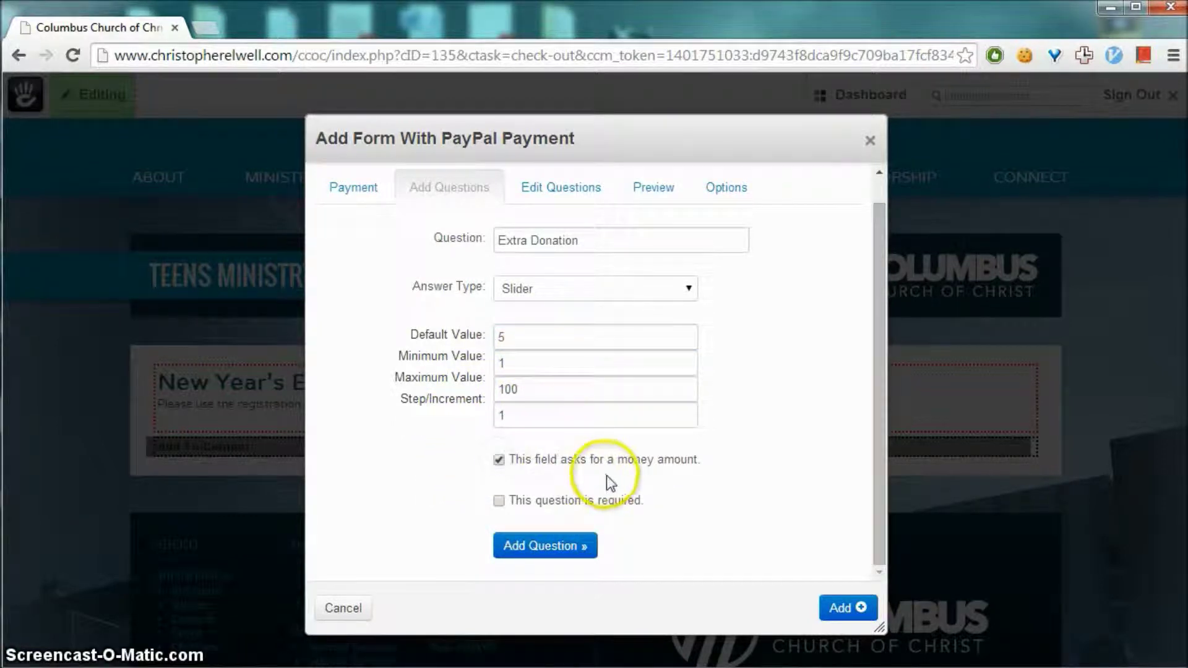
left_click(547, 546)
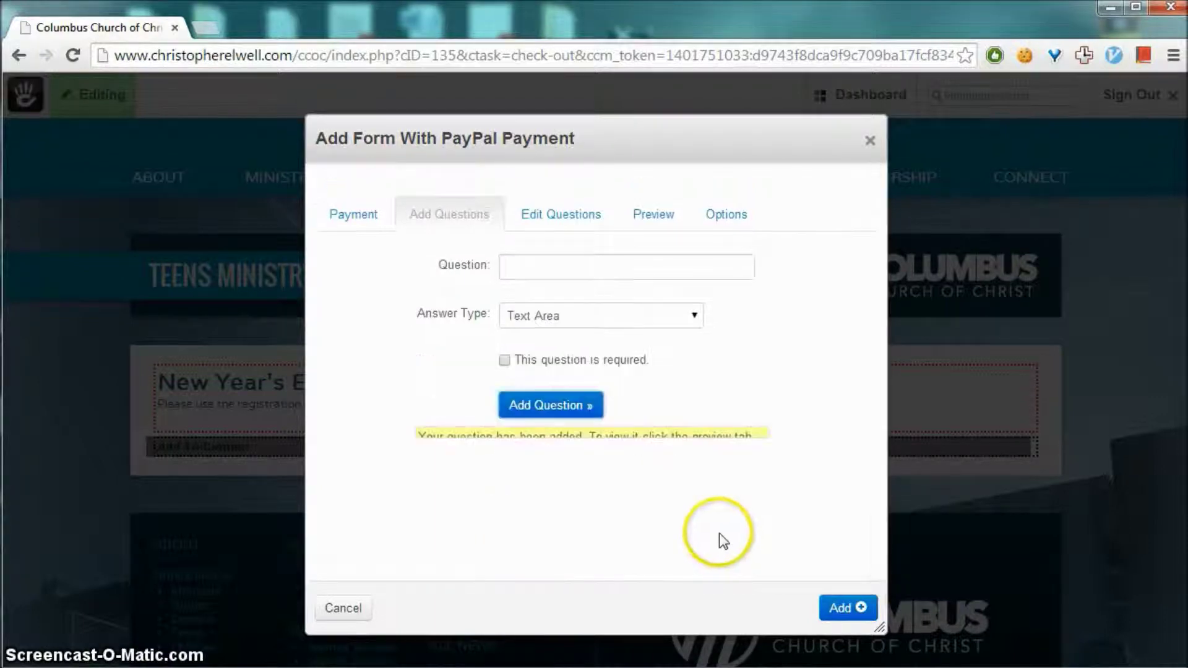
Create a 'T-Shirt Size' question with a Select Box answer type
left_click(681, 320)
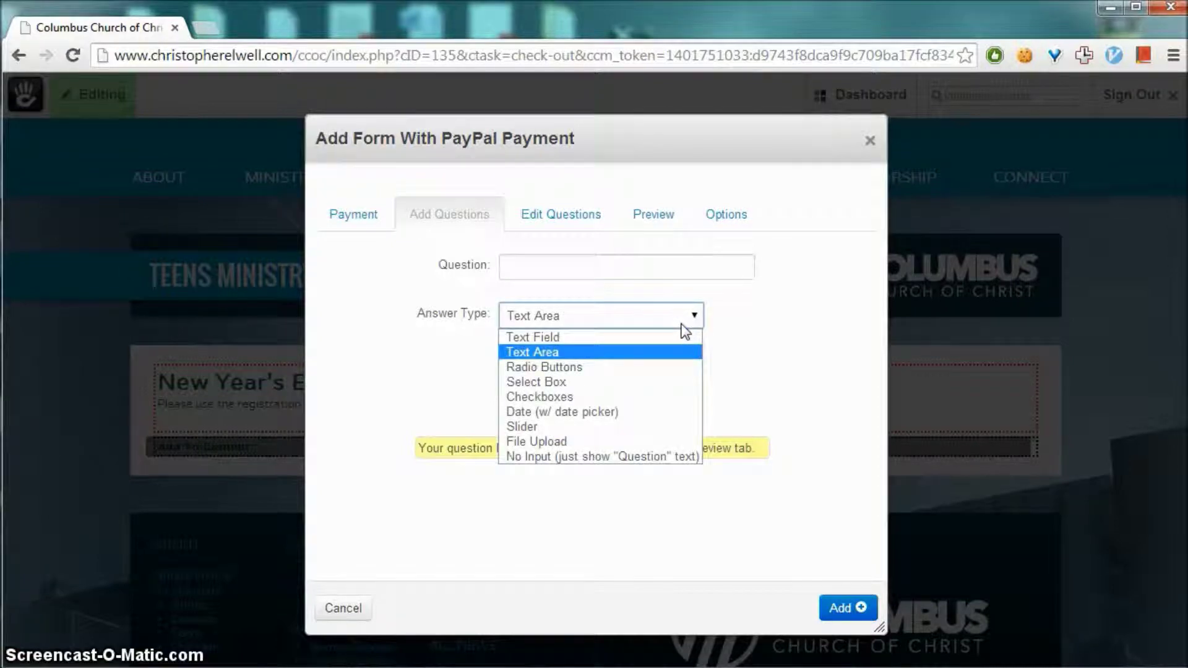
left_click(651, 380)
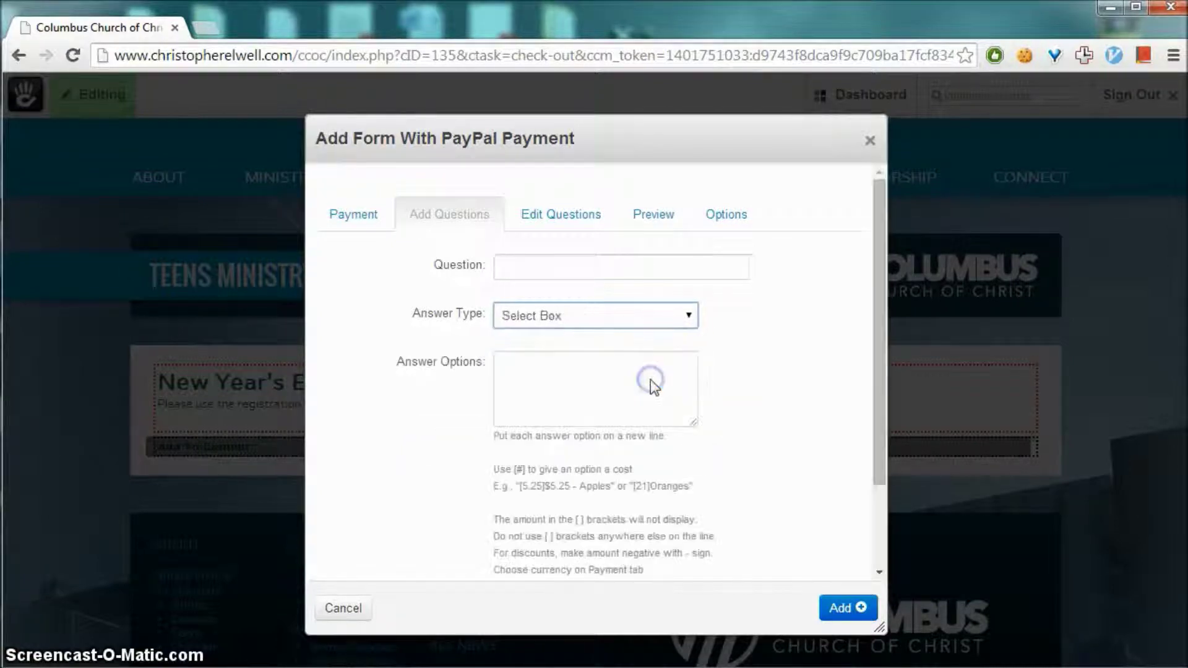
left_click(644, 268)
type("T-Shirt Size")
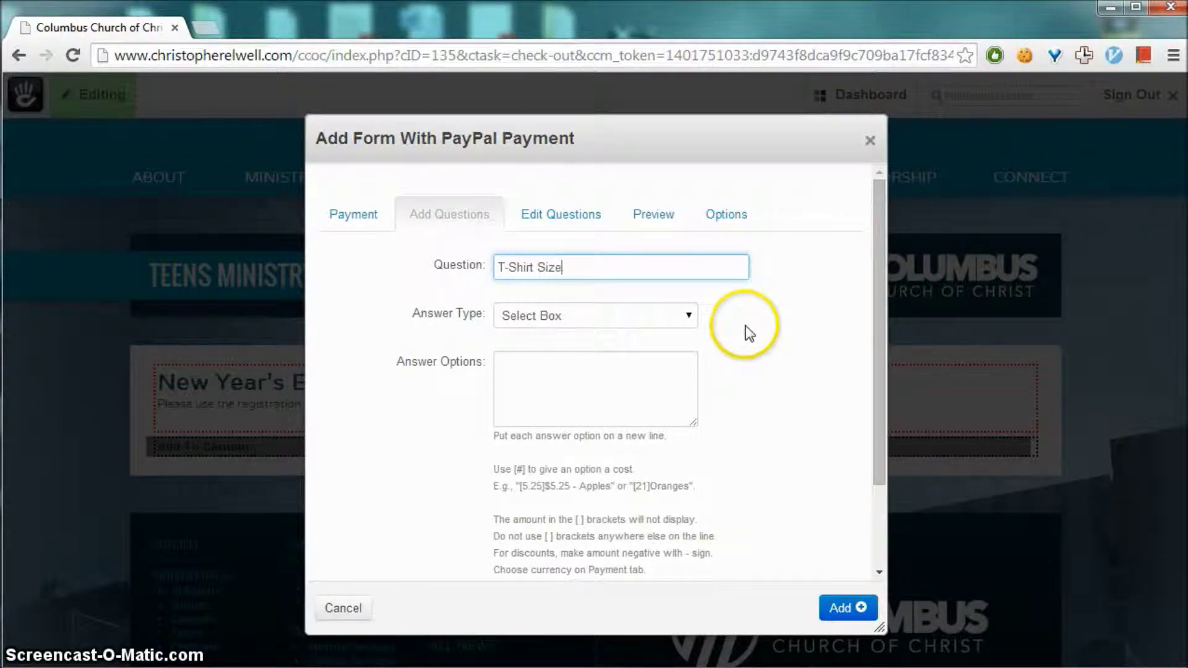
left_click(631, 365)
scroll(793, 382, "down", 2)
left_click_drag(498, 347, 736, 465)
left_click(735, 463)
left_click(569, 284)
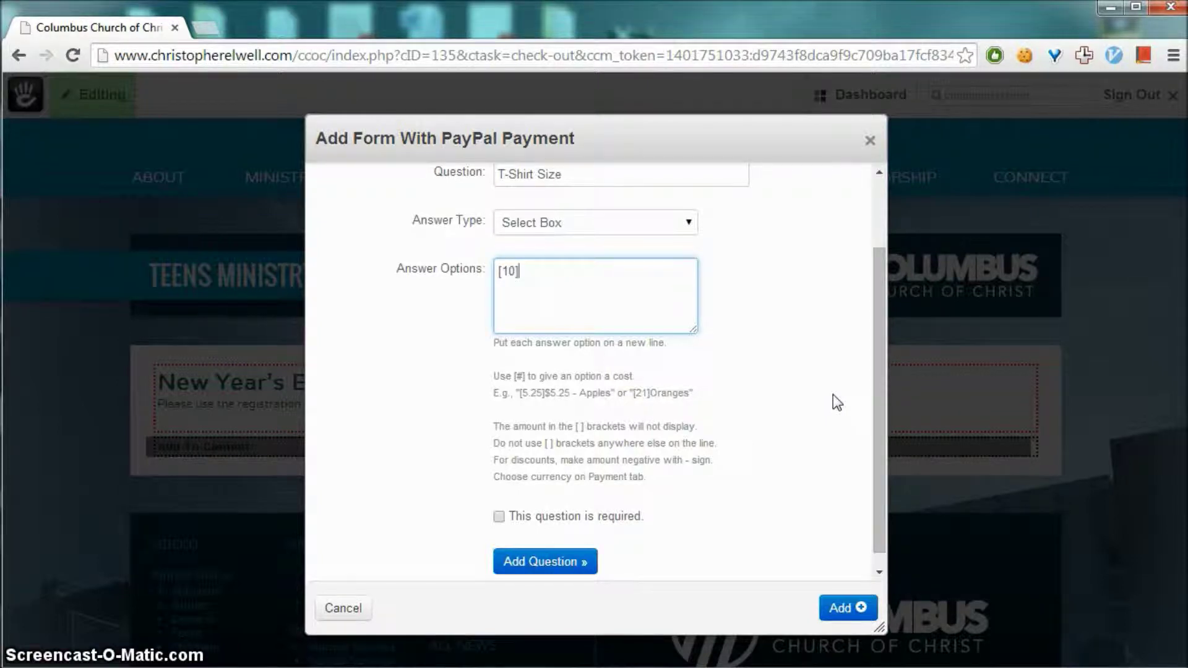
Enter the options Small $10, Medium $10 and Large $15, then add the question
type("mal")
key("shift+Left")
key("shift+Left")
key("shift+Left")
key("shift+Left")
key("End")
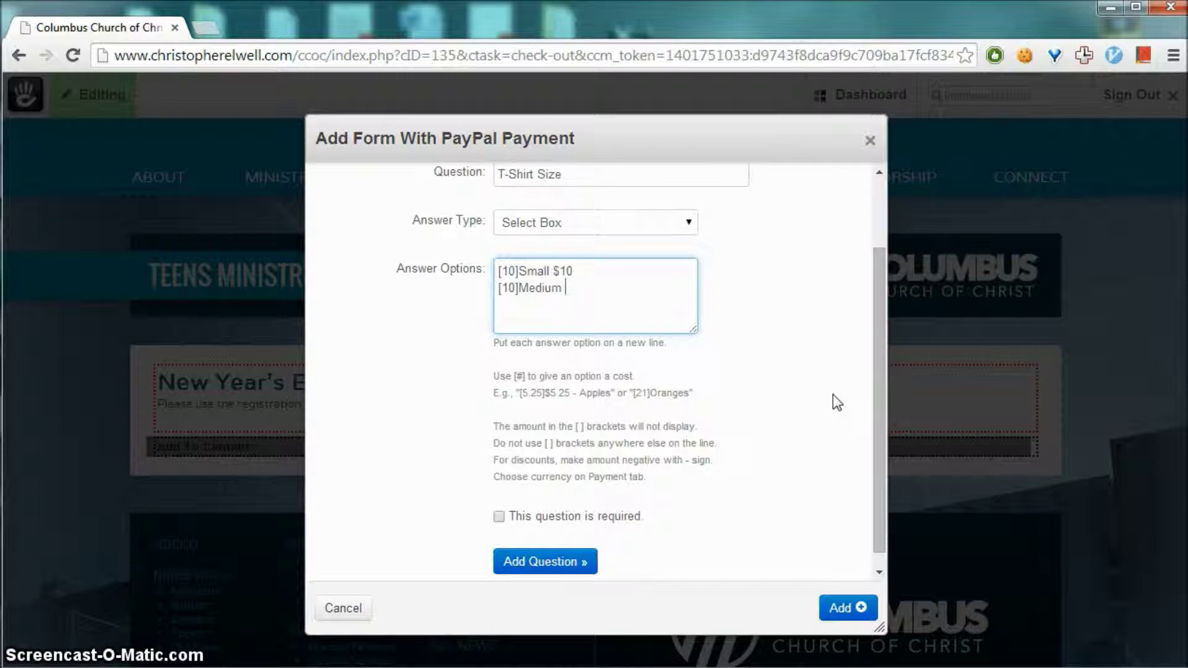
type("$10")
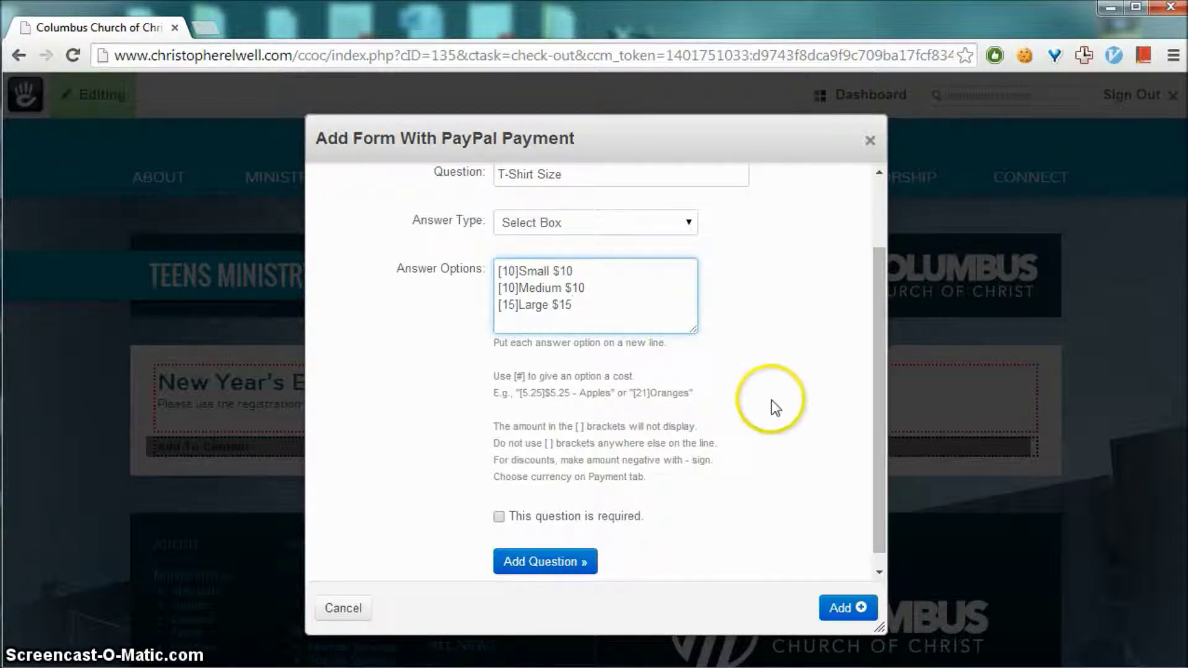
scroll(771, 404, "up", 1)
scroll(770, 404, "down", 1)
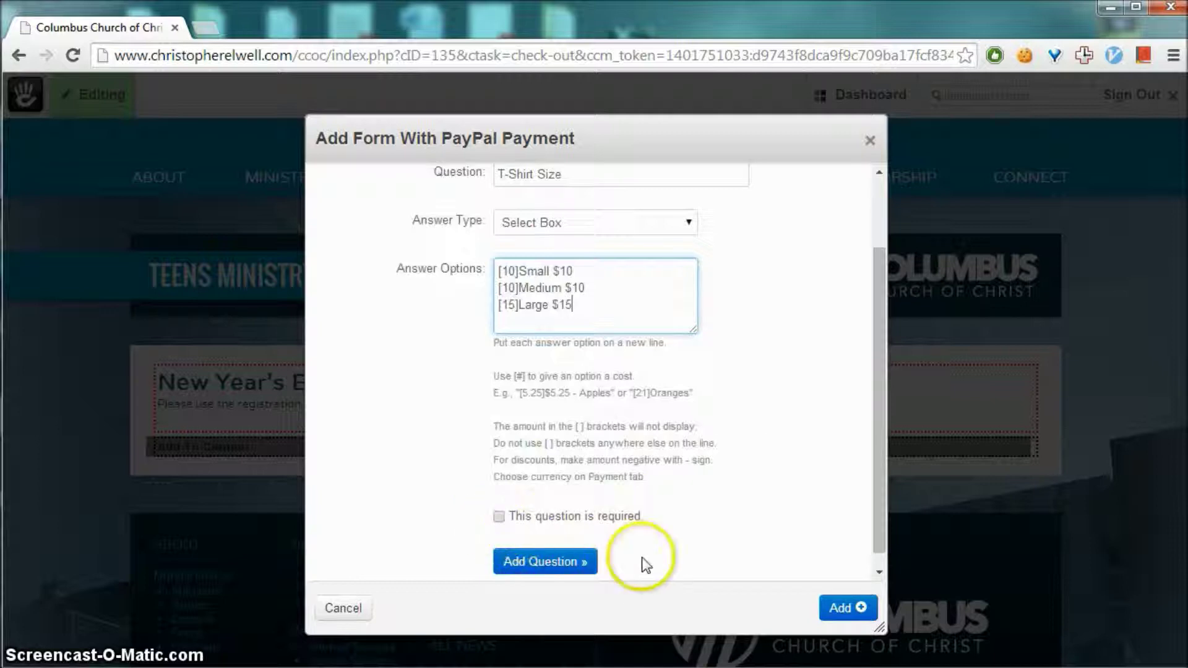
scroll(609, 550, "down", 1)
left_click(549, 547)
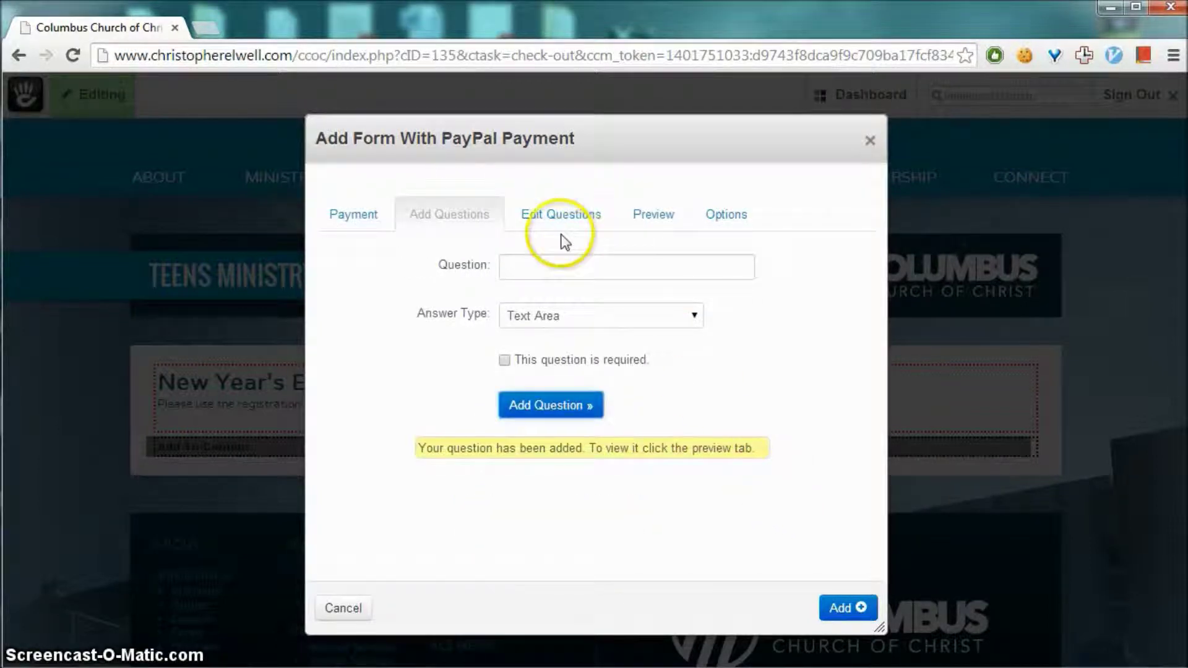
Review the four questions in Edit Questions and Preview, then go to Options
left_click(550, 218)
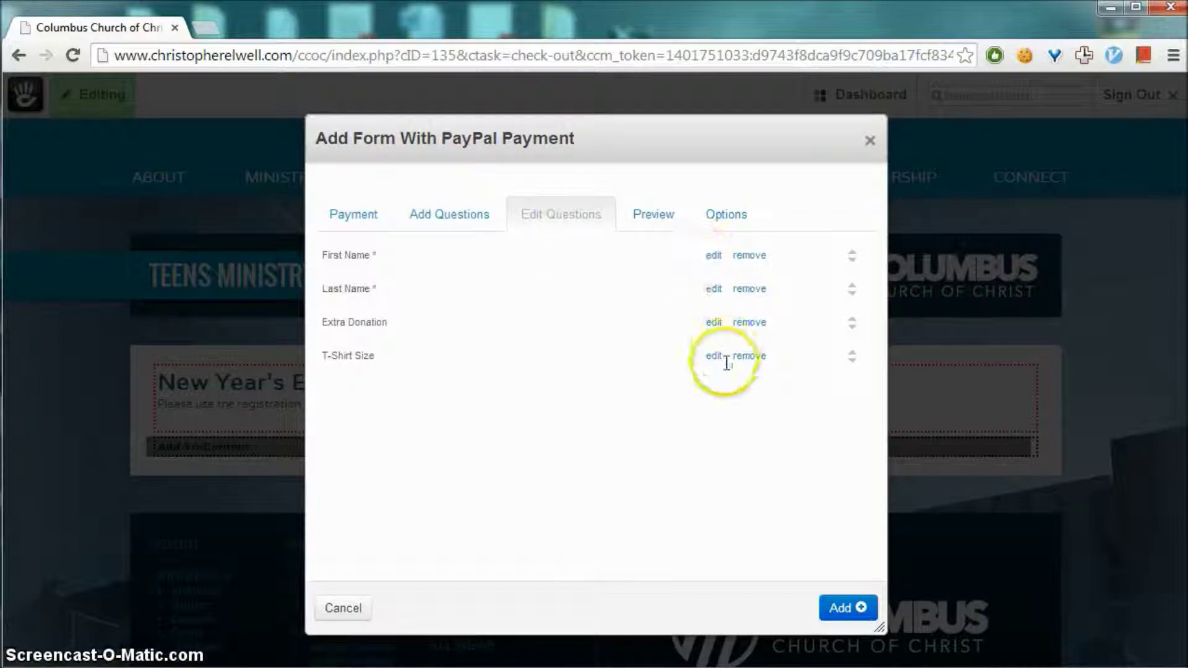
left_click(665, 221)
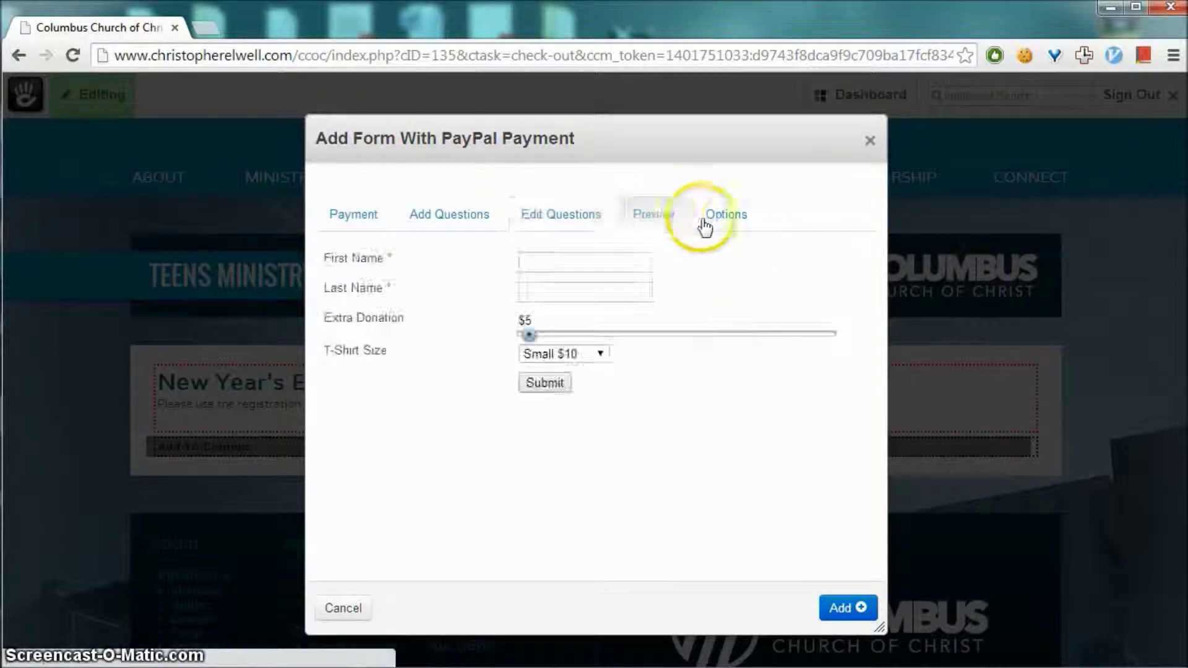
left_click(738, 224)
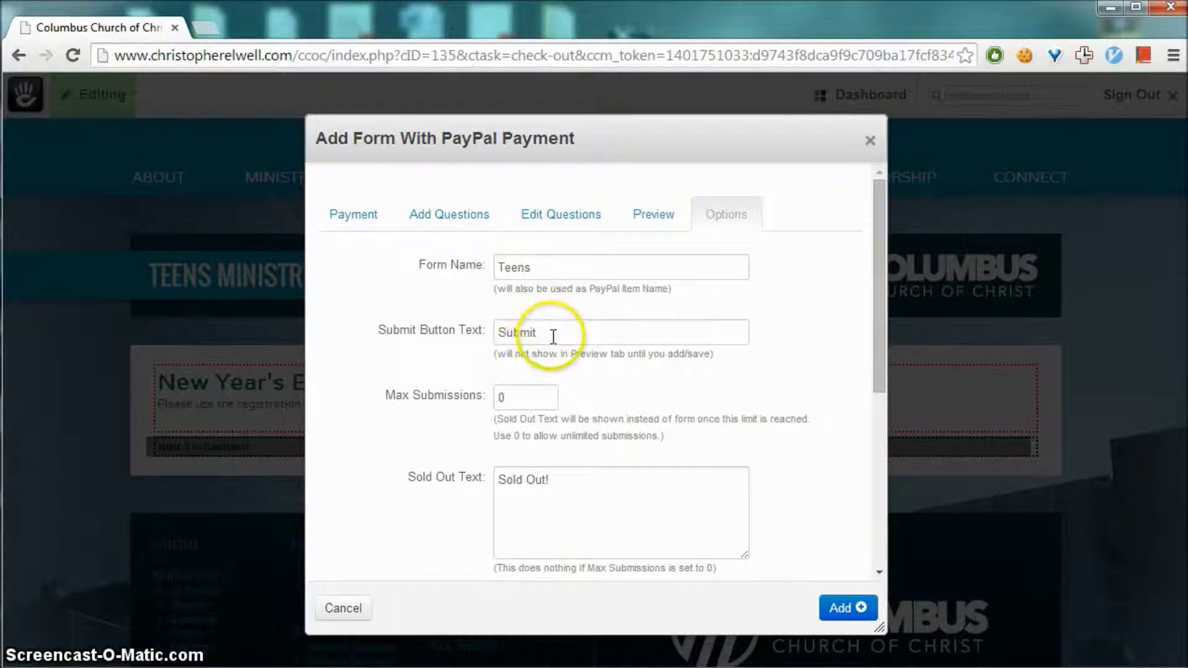
Change the Submit Button Text to 'Register' and set Max Submissions to 50
double_click(525, 332)
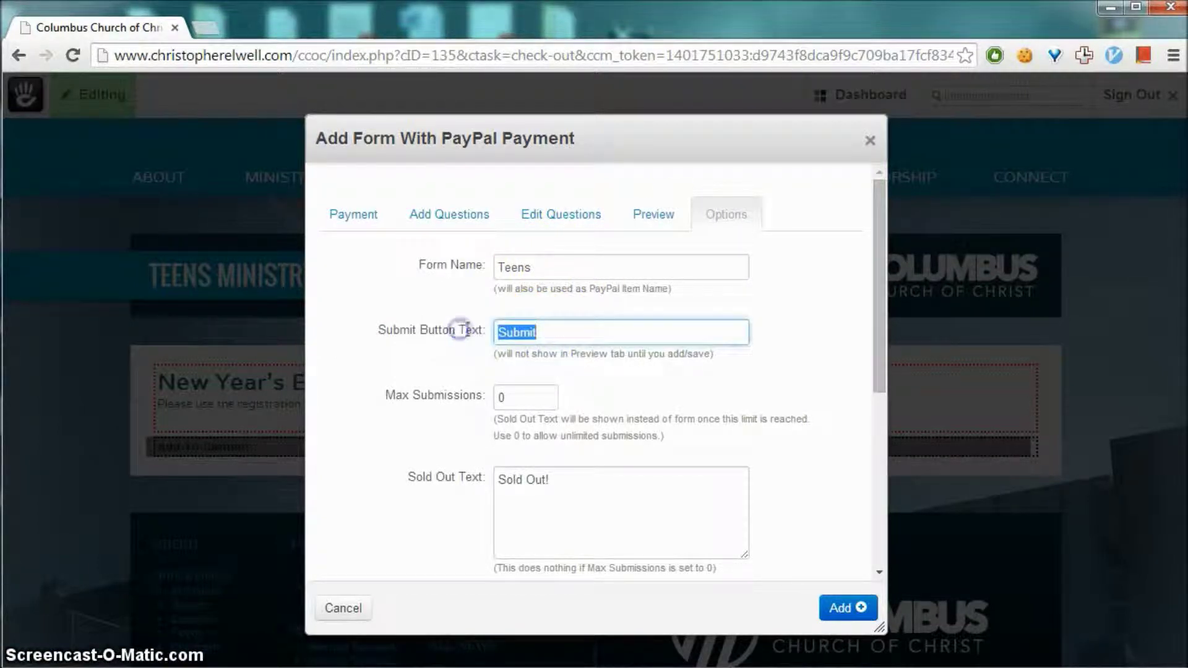
type("Register")
left_click(718, 402)
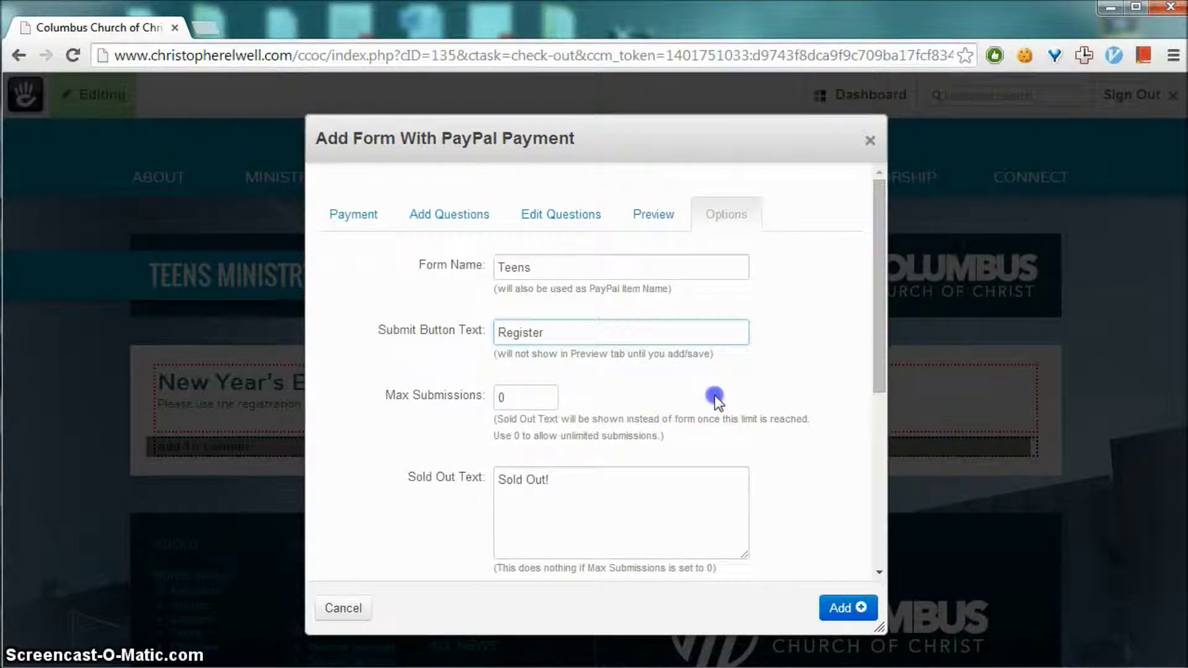
scroll(813, 345, "down", 3)
left_click(514, 305)
double_click(513, 305)
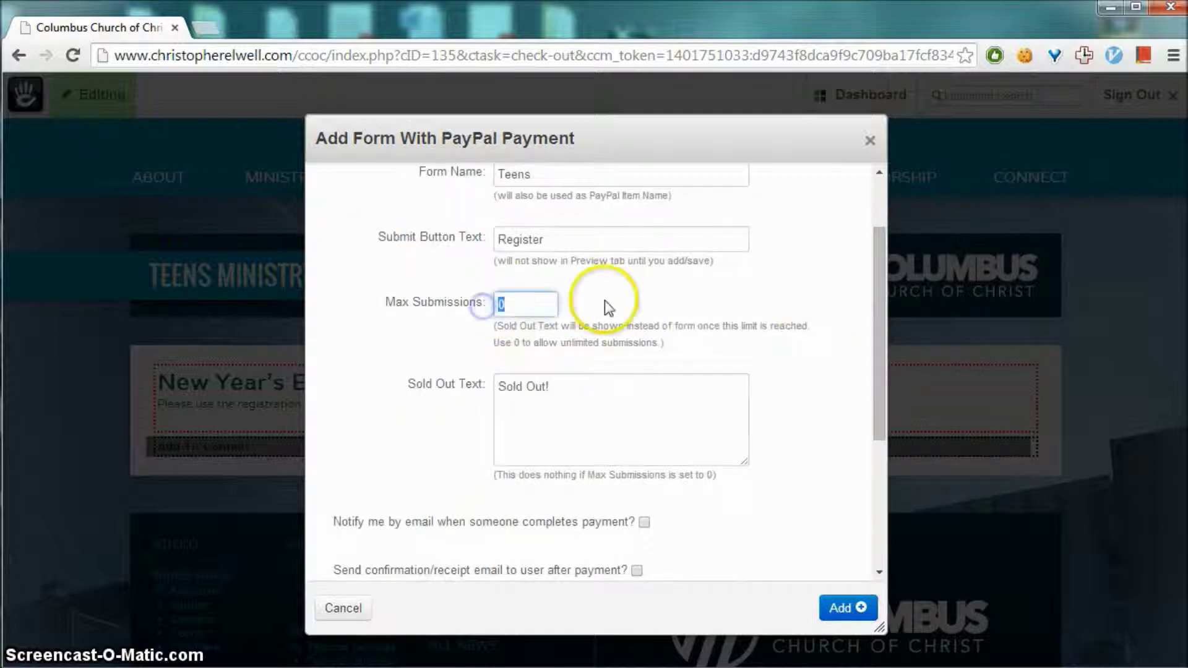
type("50")
left_click(672, 310)
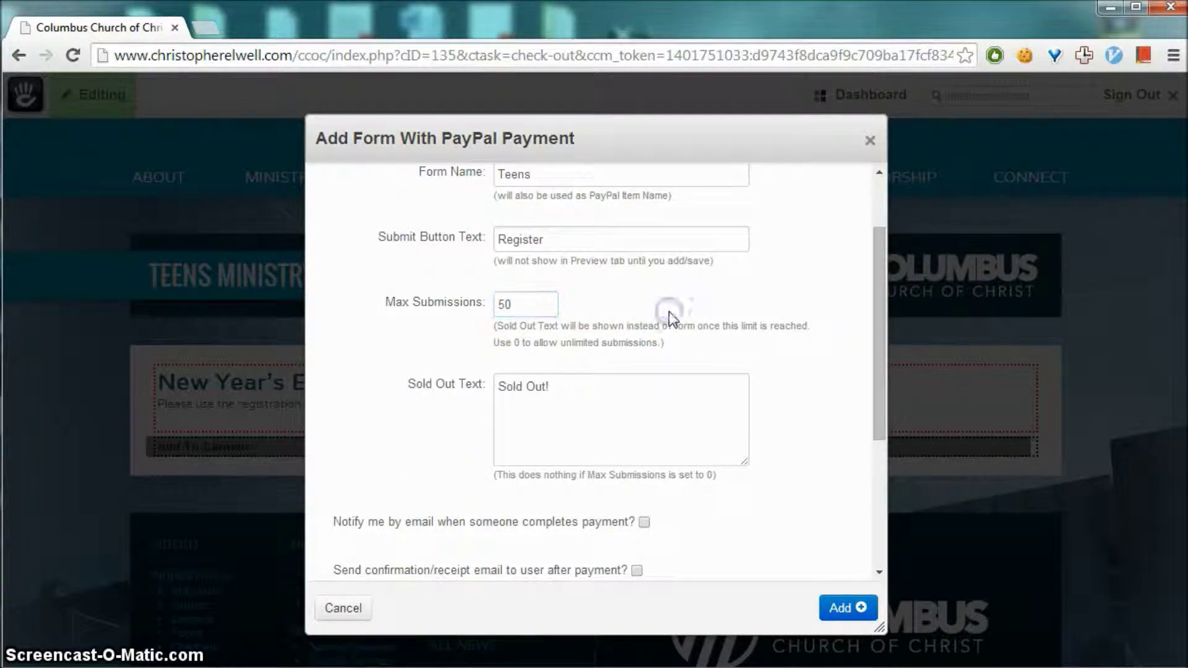
Change the Sold Out Text to 'Sold Out! Hope to see you next year!'
scroll(623, 340, "down", 2)
triple_click(573, 315)
left_click(588, 316)
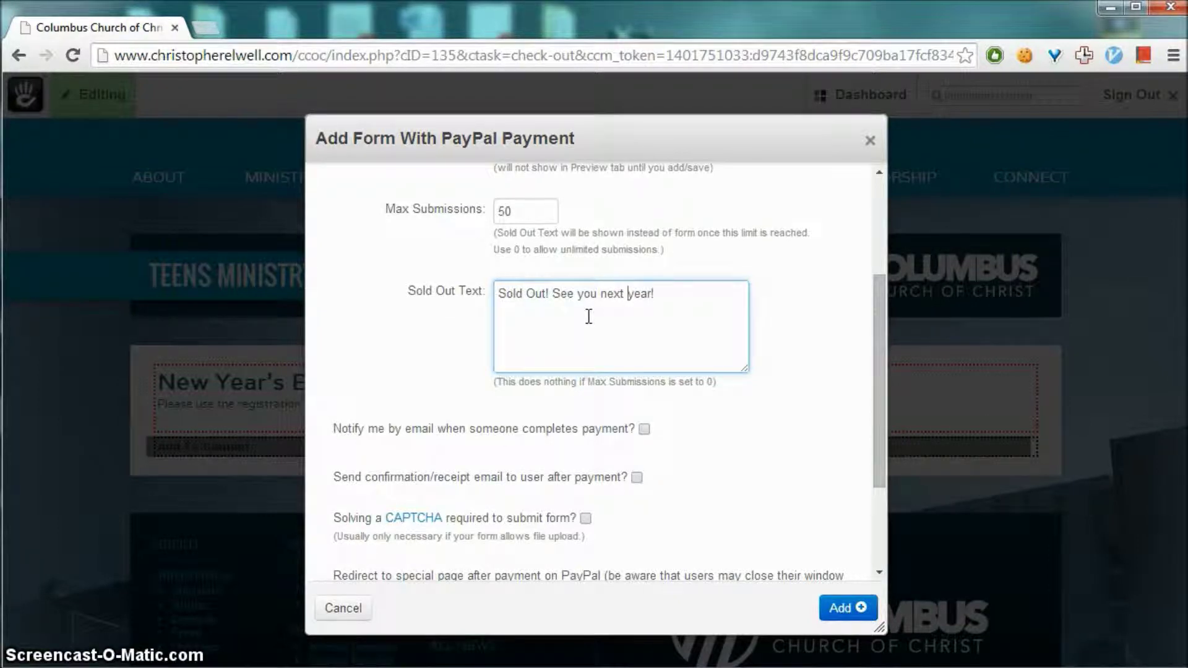
type("Hope ")
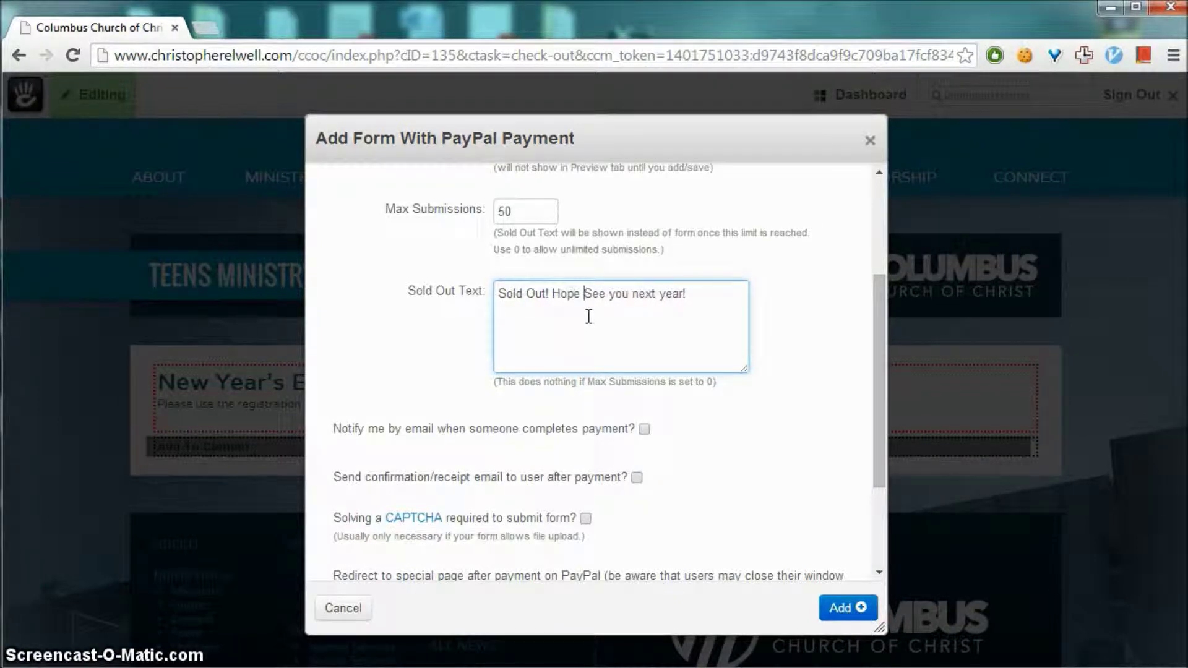
type("to s")
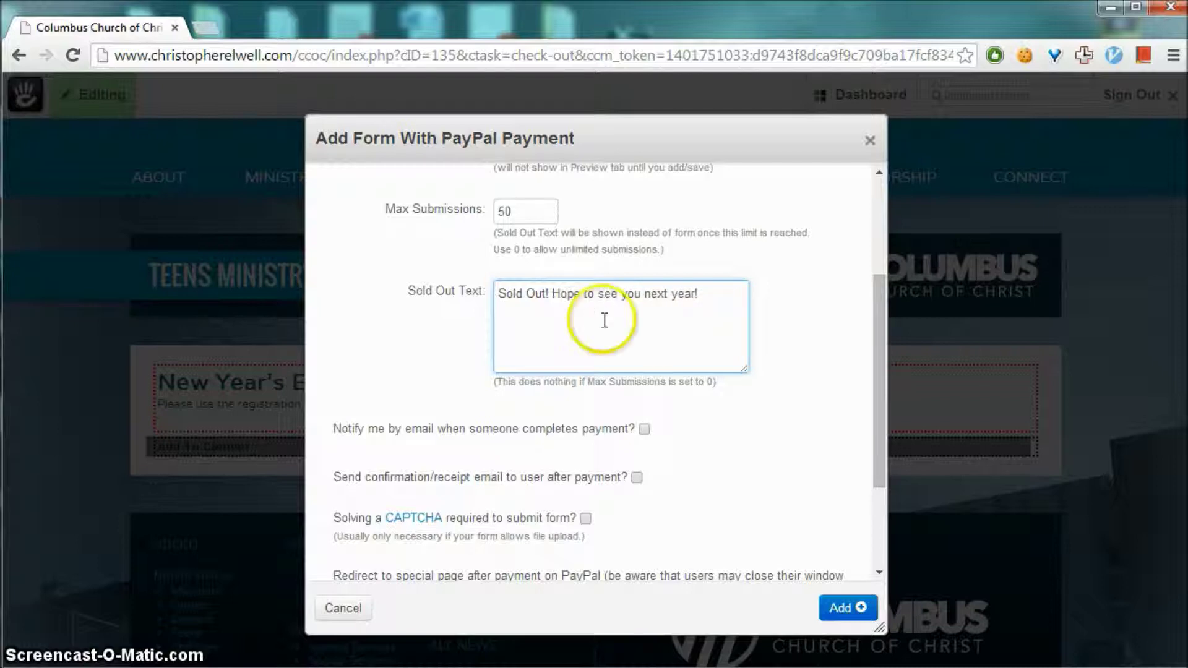
left_click(819, 395)
scroll(789, 389, "down", 2)
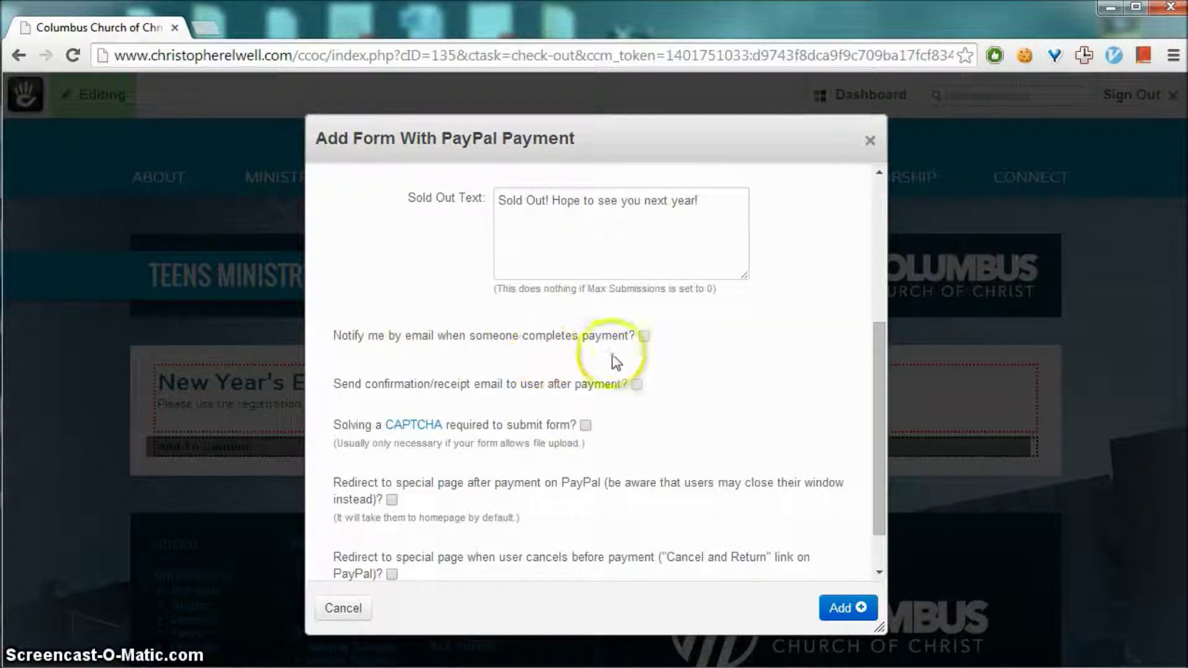
Enable the completed-payment e-mail notice and enter the organiser's recipient e-mail address
left_click(644, 336)
left_click(644, 373)
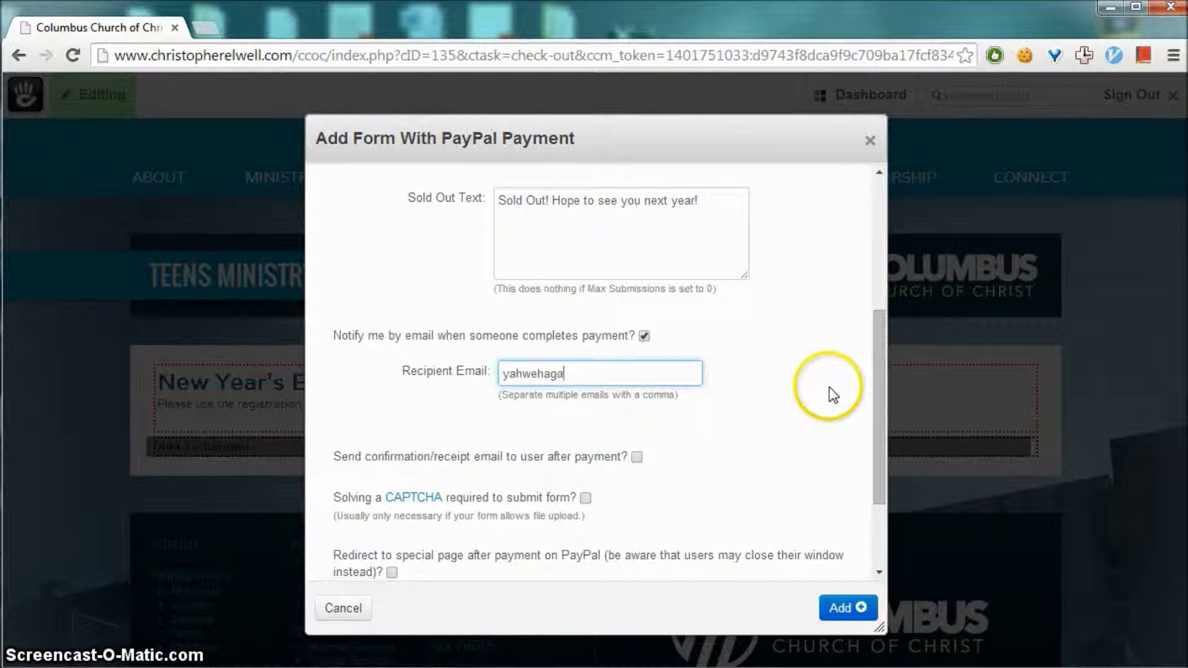
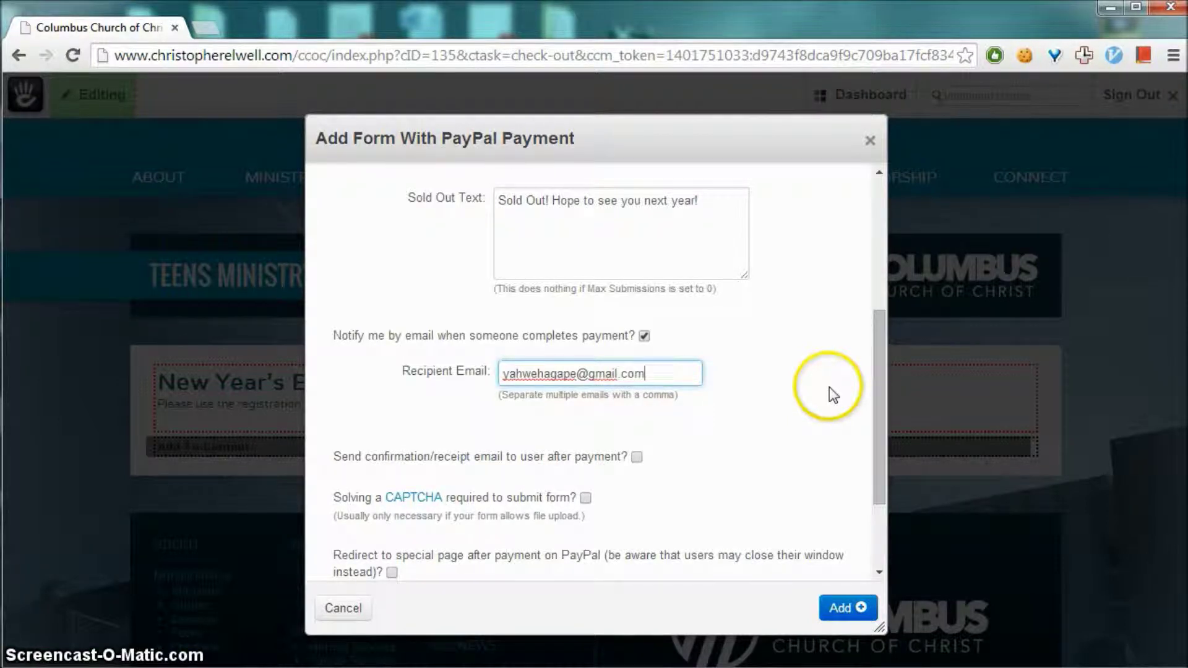
left_click(830, 388)
scroll(818, 386, "down", 2)
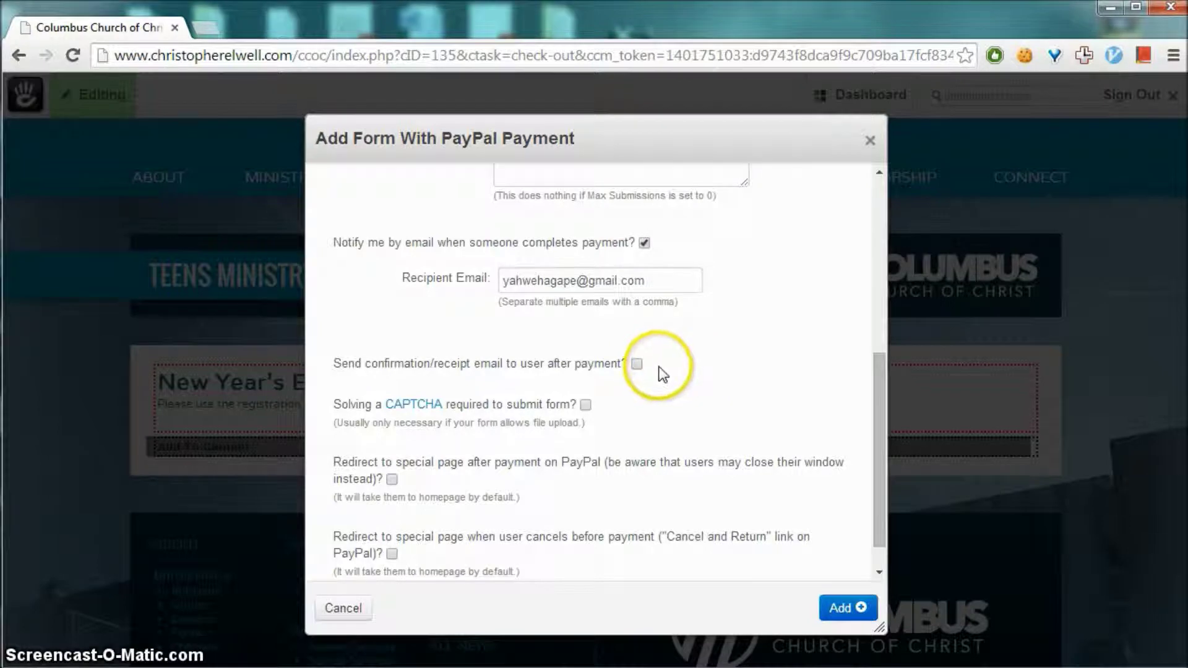
Turn on payer confirmation receipts and enlarge the Message Body box
left_click(638, 365)
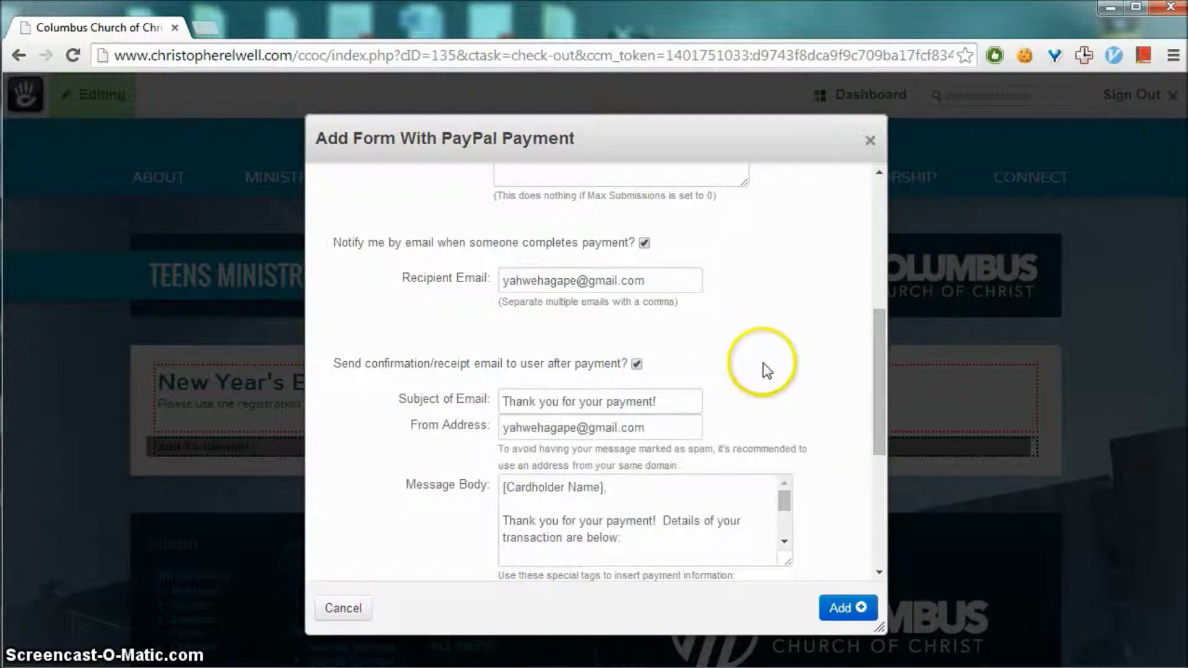
scroll(768, 353, "down", 2)
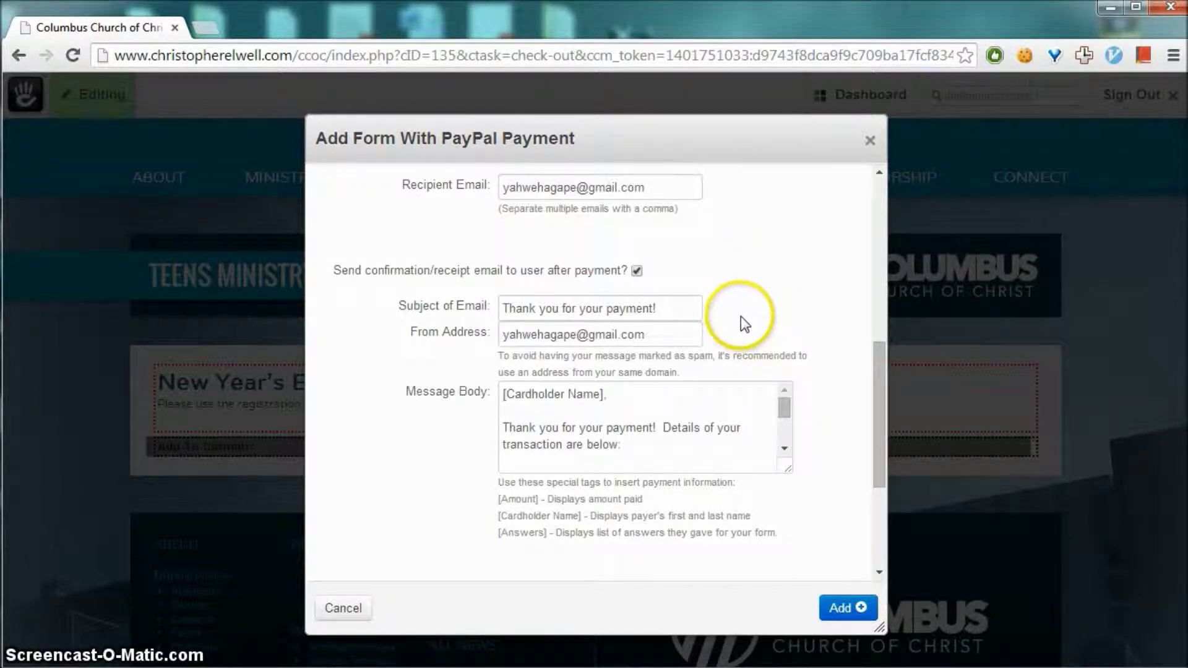
scroll(474, 299, "down", 2)
left_click_drag(501, 241, 643, 241)
left_click(668, 238)
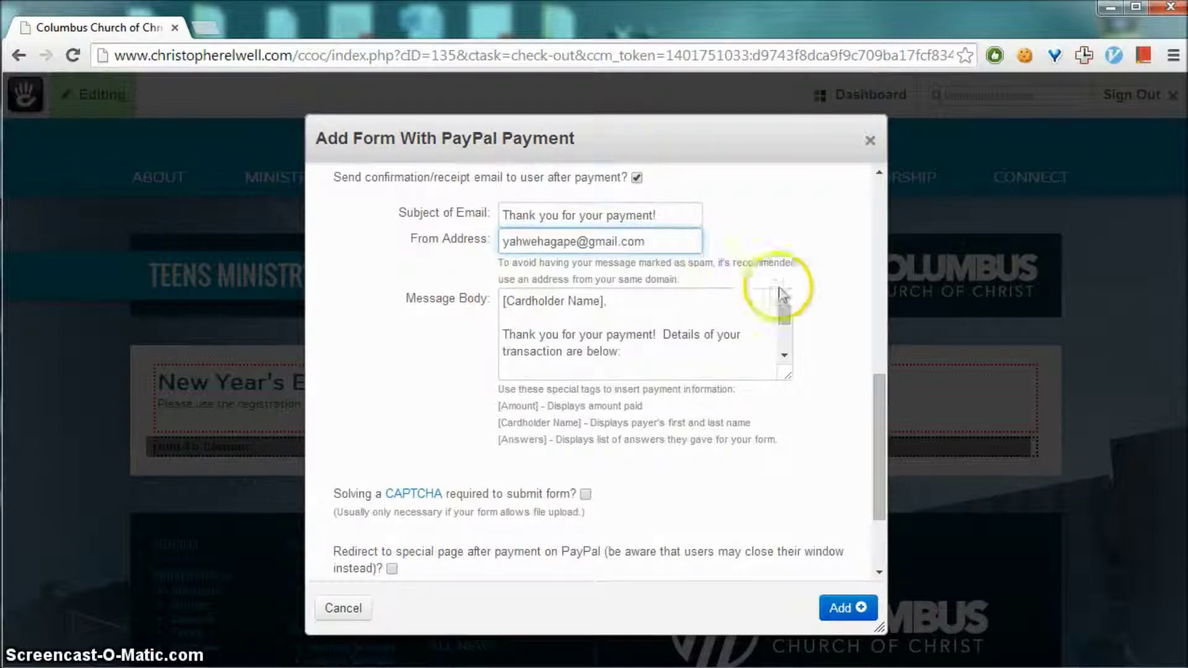
left_click_drag(787, 375, 798, 504)
left_click(621, 367)
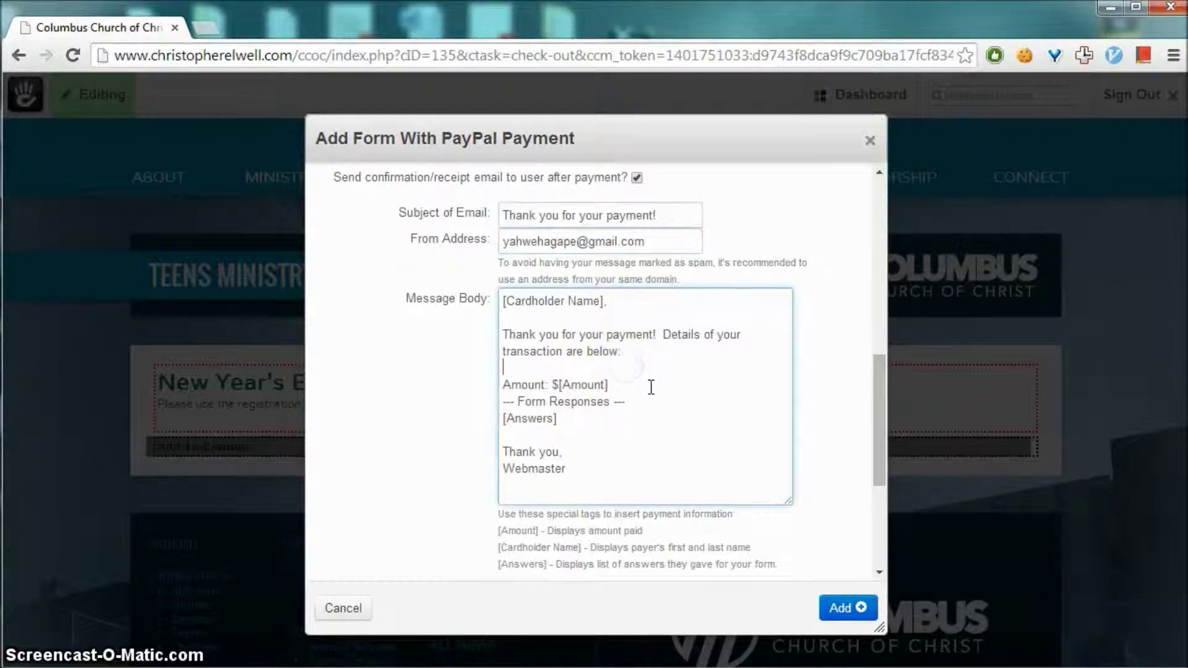
scroll(619, 371, "down", 3)
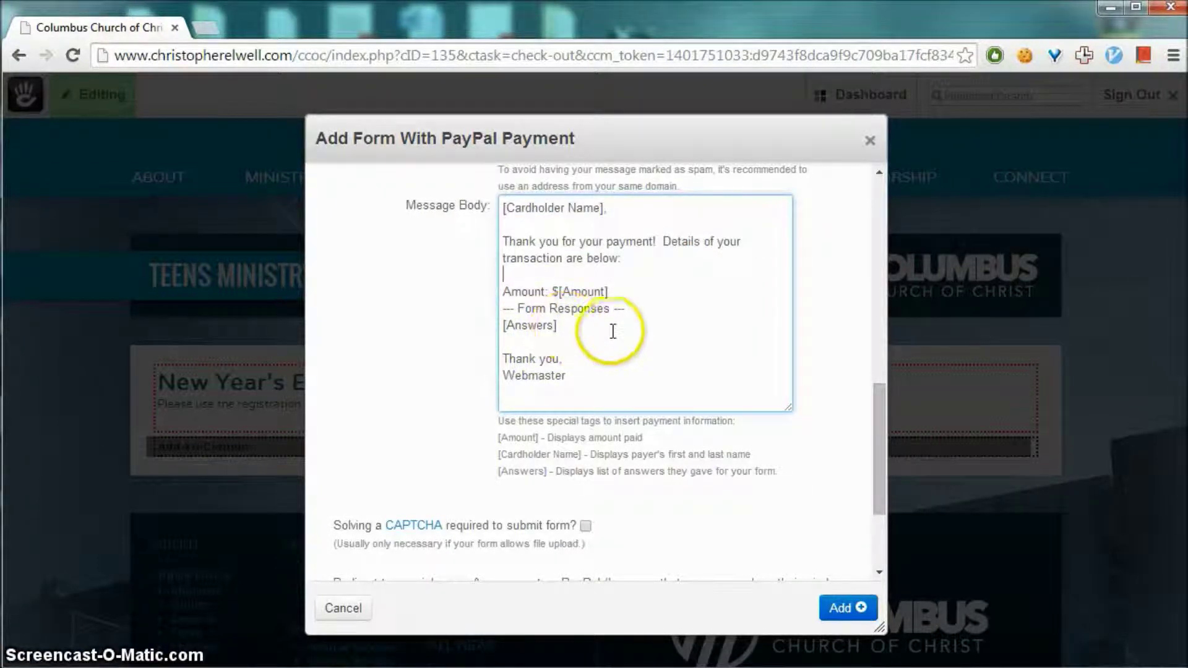
Replace the message's 'Thank you,' closing line with 'See you at the event,'
left_click_drag(563, 327, 524, 326)
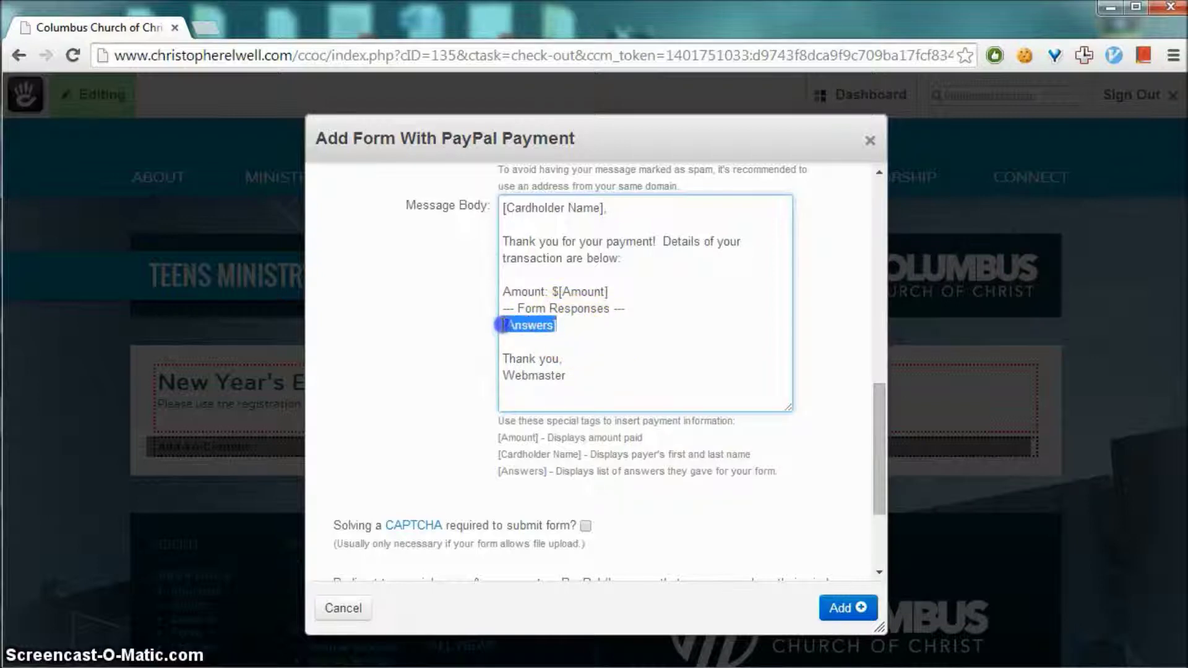
left_click(557, 339)
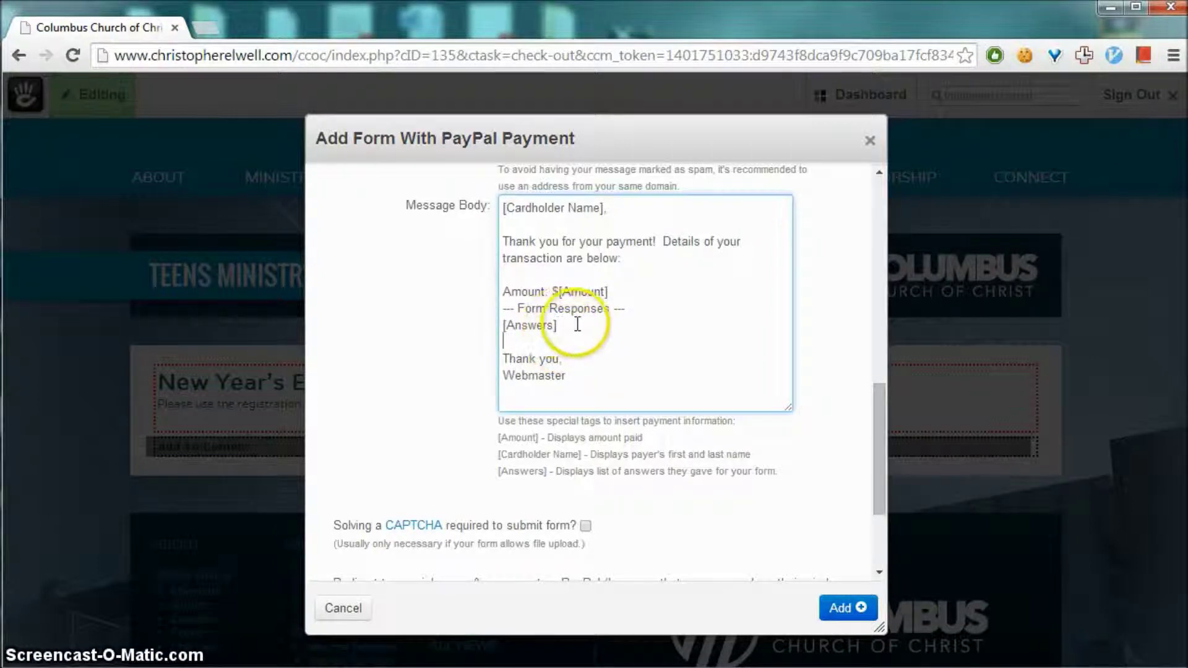
left_click_drag(559, 291, 609, 292)
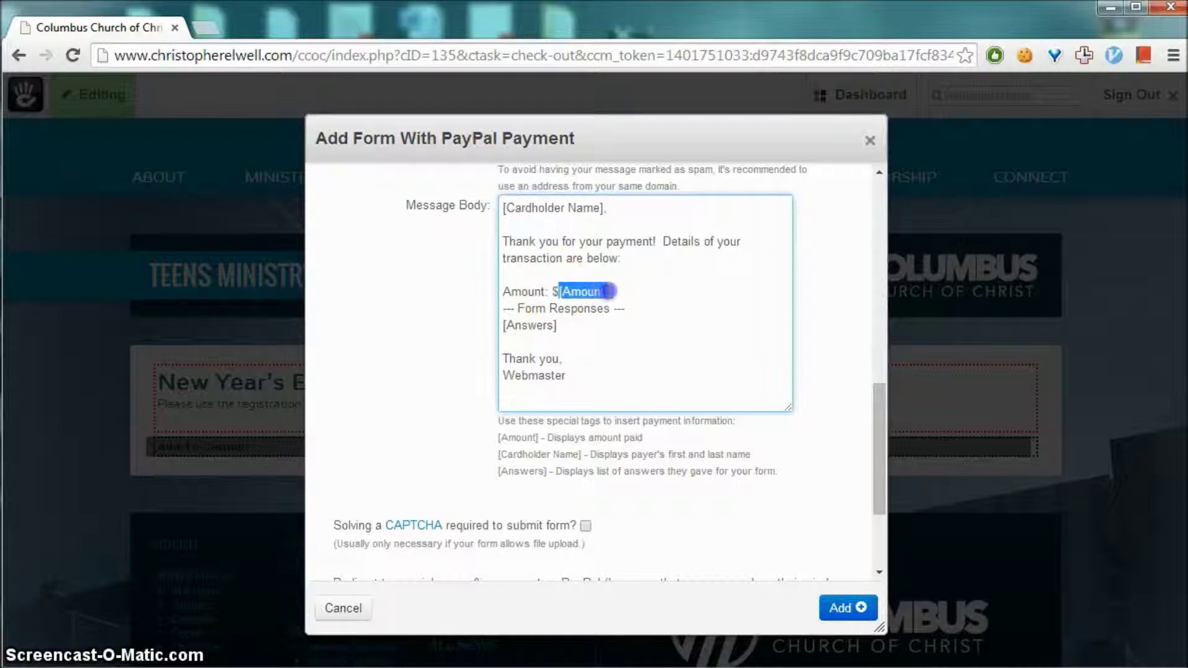
left_click_drag(605, 208, 500, 207)
left_click(684, 297)
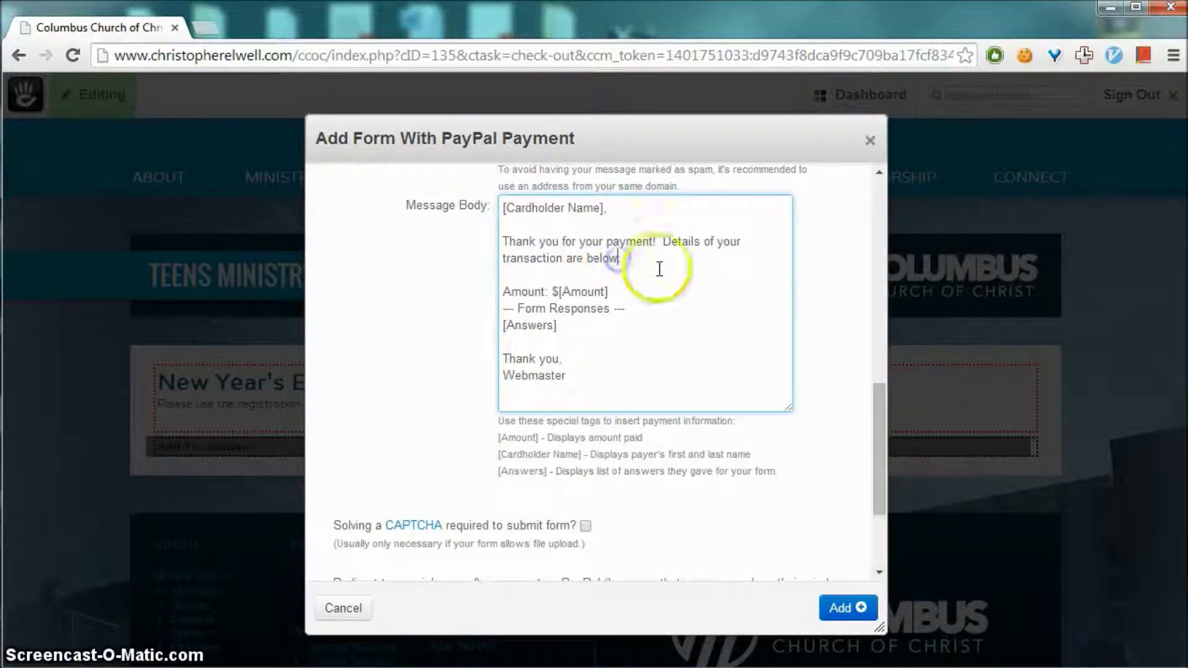
triple_click(557, 360)
type("See")
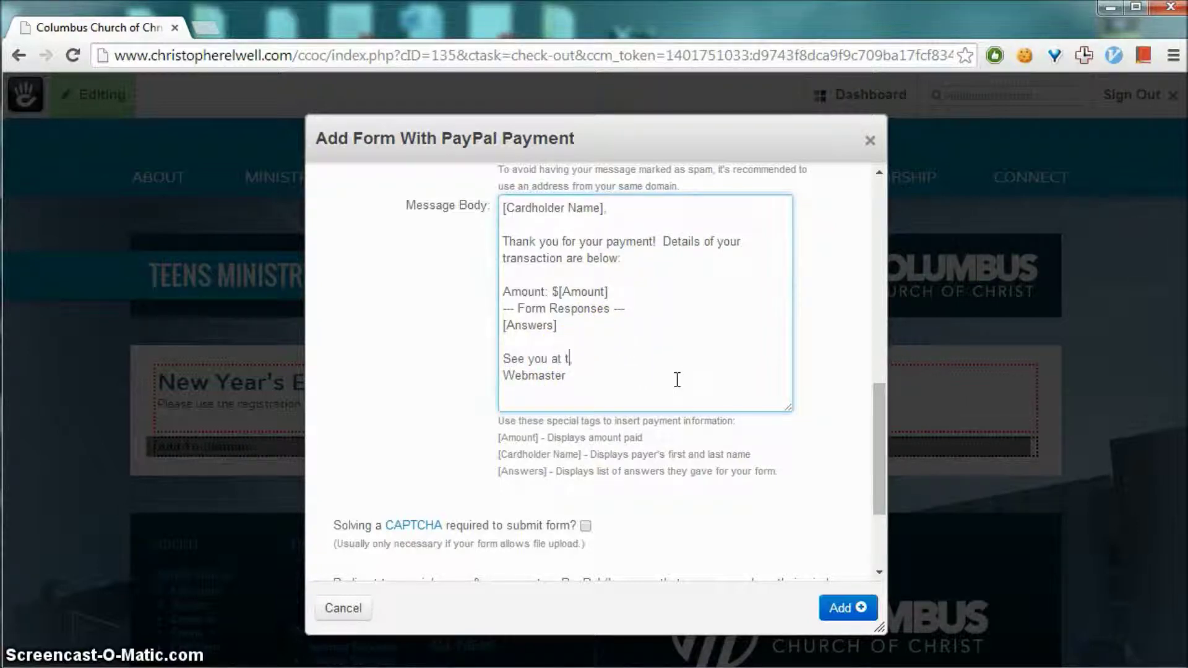
type(" you at the event")
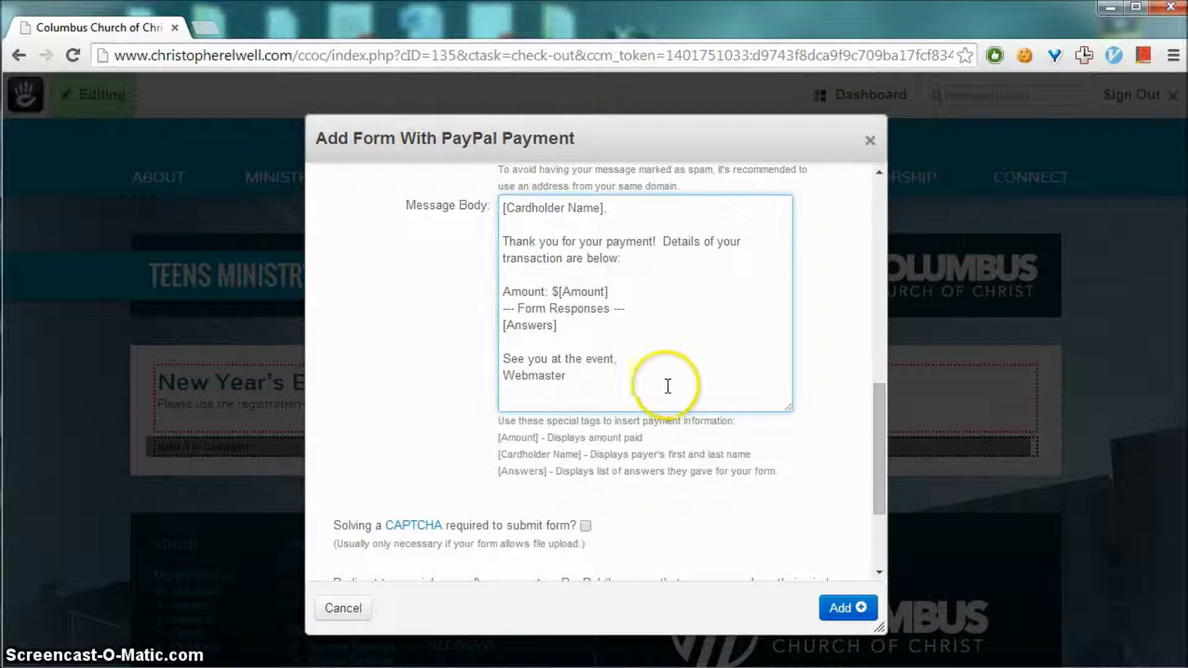
type(",")
scroll(751, 472, "down", 3)
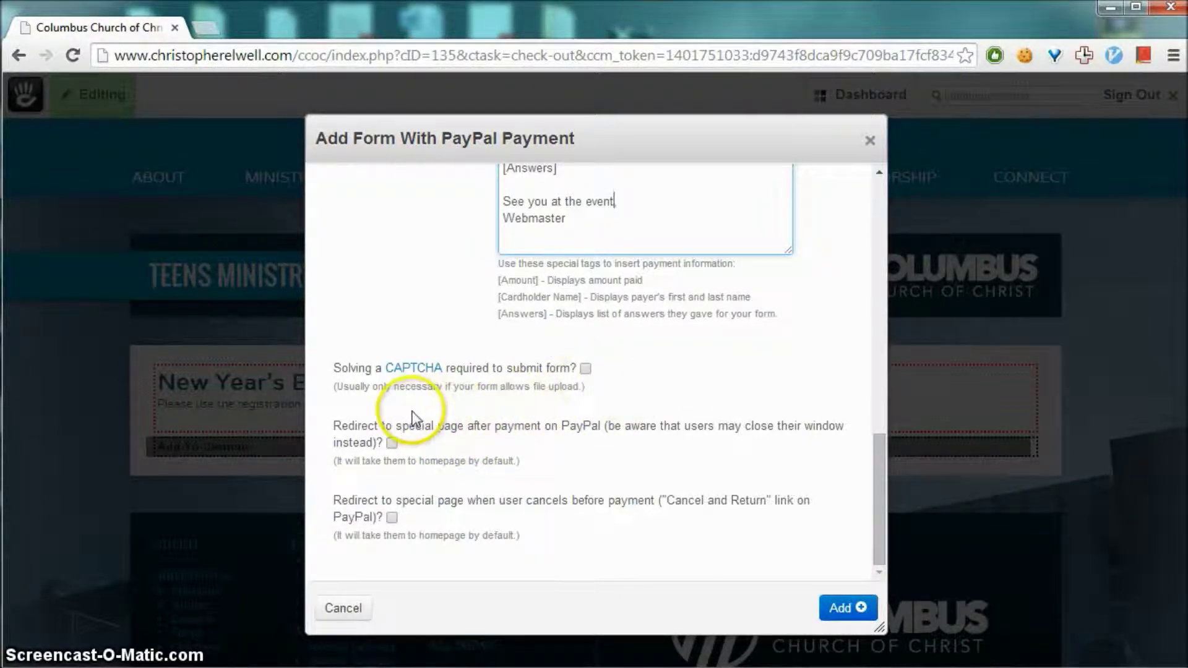
Redirect payers to the Calendar page after payment and add the form block to the page
left_click(393, 445)
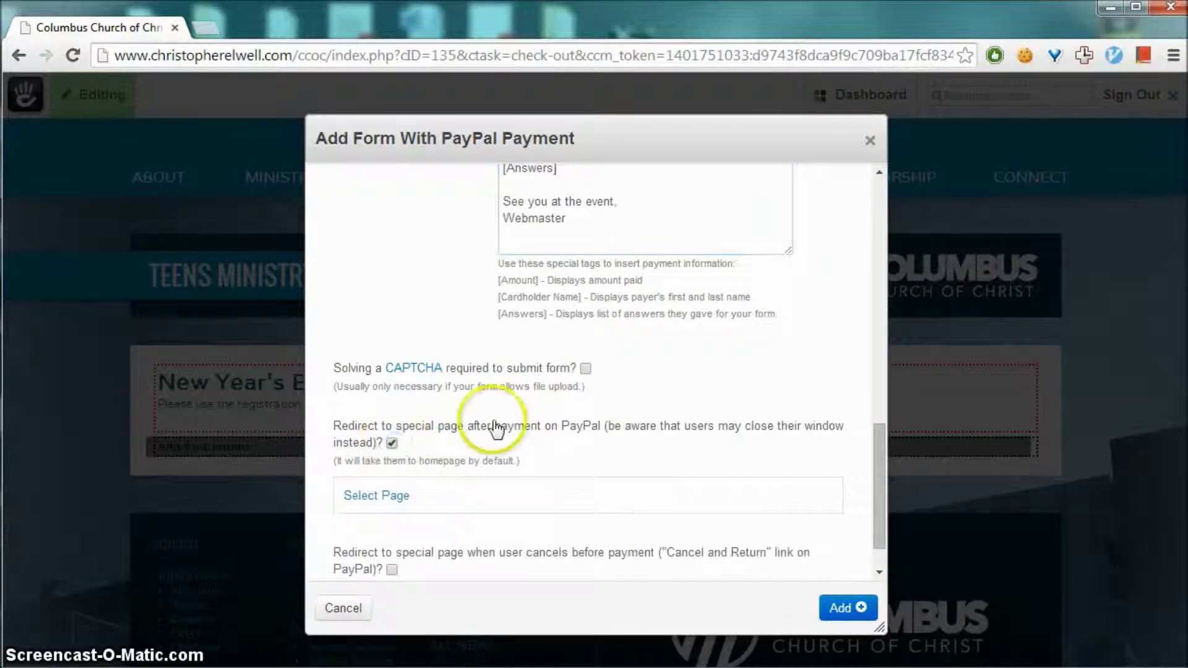
scroll(433, 433, "down", 1)
left_click(384, 445)
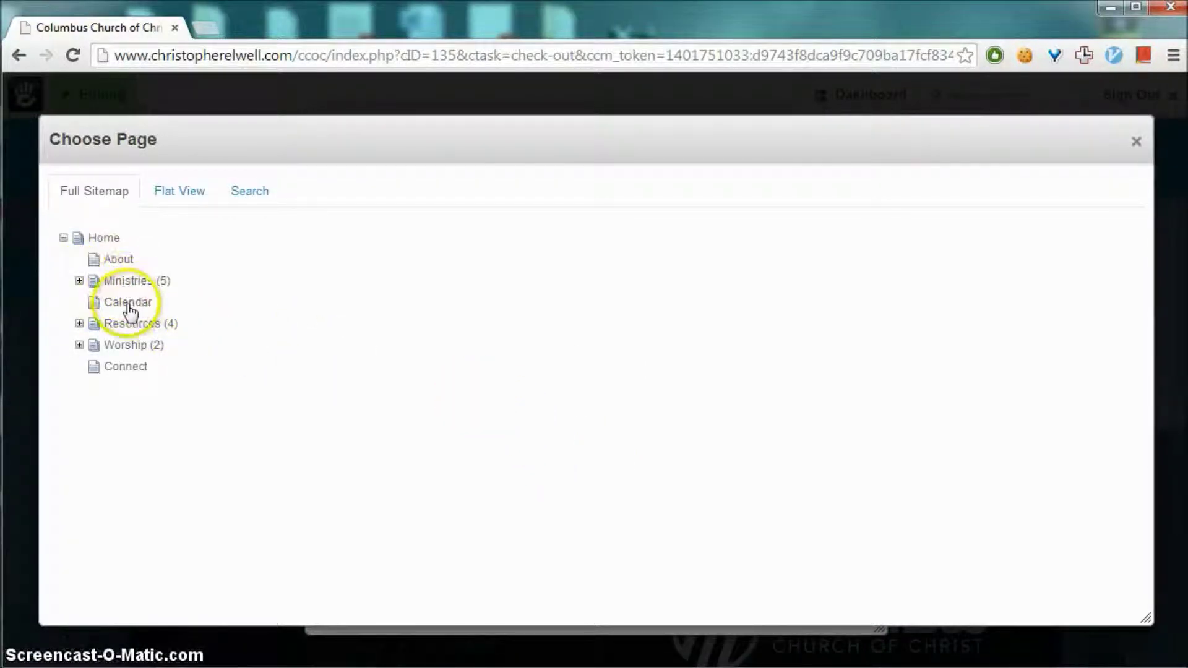
left_click(126, 302)
scroll(699, 412, "down", 1)
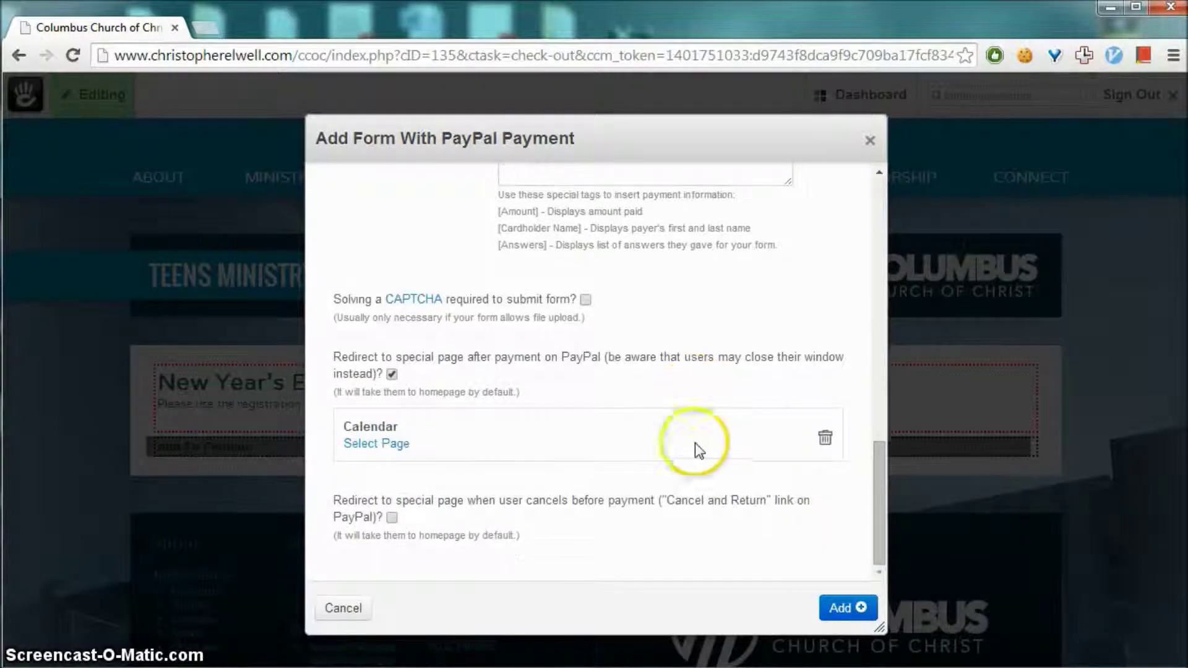
left_click(846, 608)
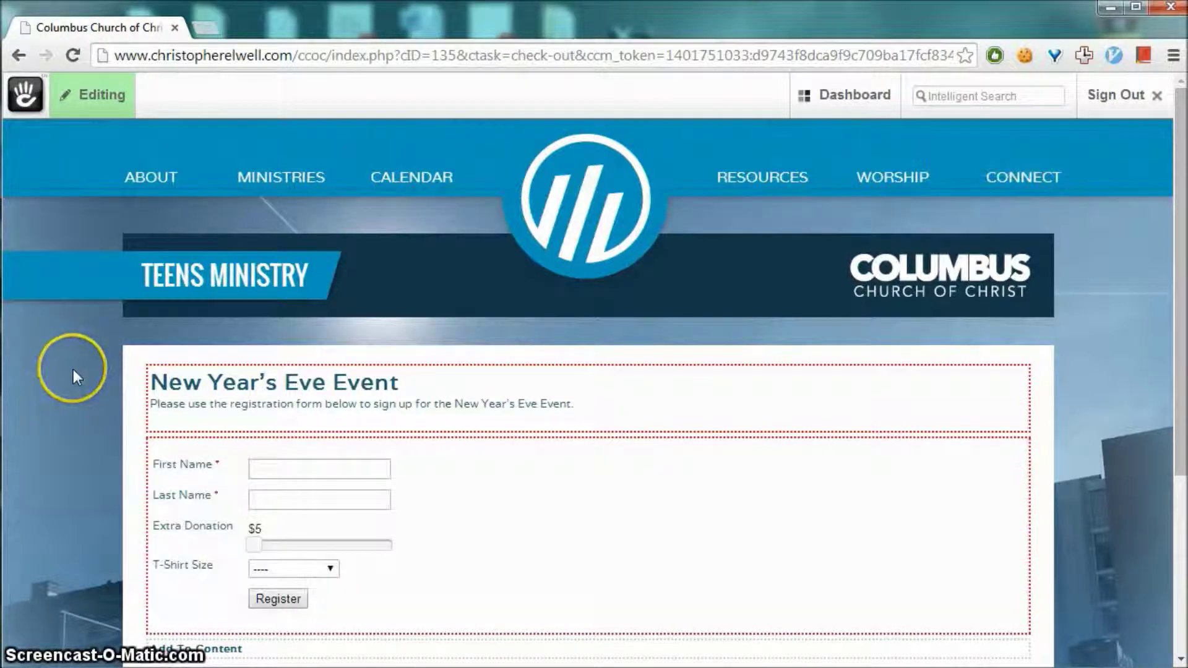
Publish the page edits using Publish My Edits from the Editing toolbar menu
scroll(73, 370, "down", 2)
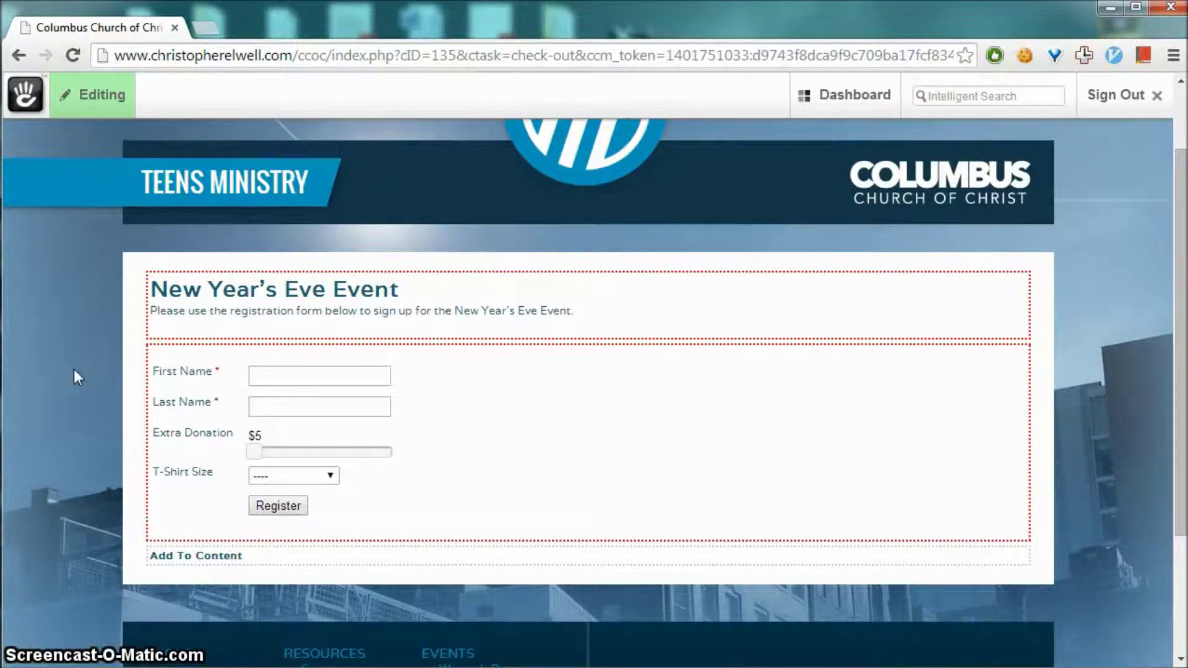
scroll(73, 369, "up", 2)
scroll(34, 340, "down", 2)
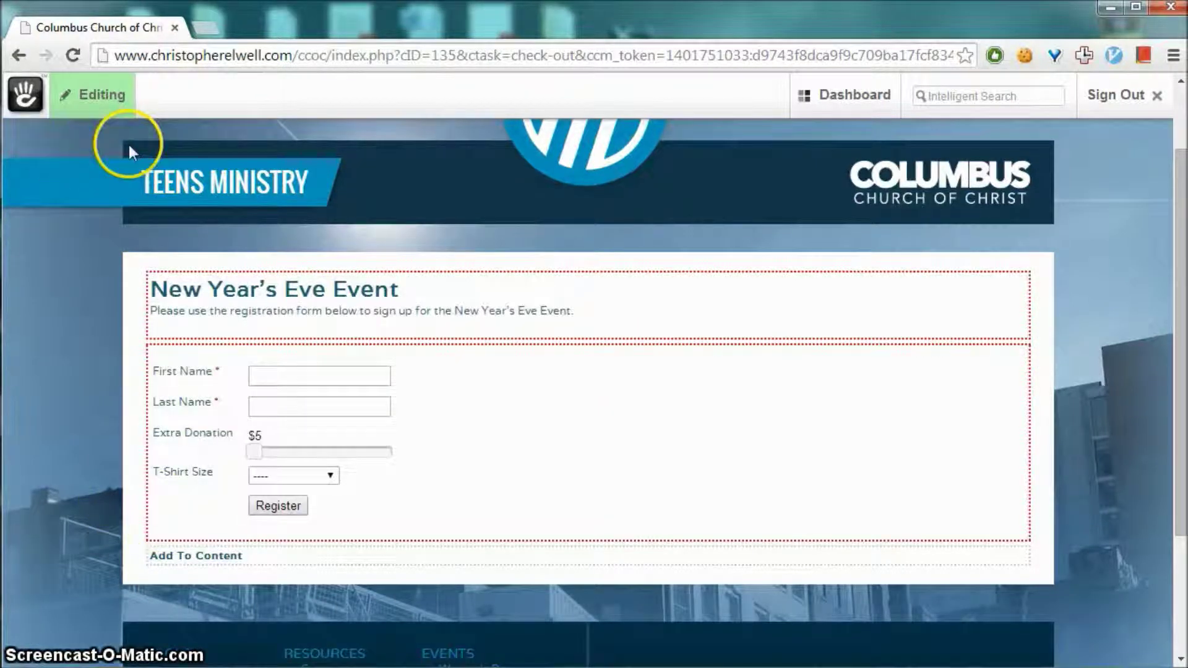
left_click(94, 92)
left_click(461, 213)
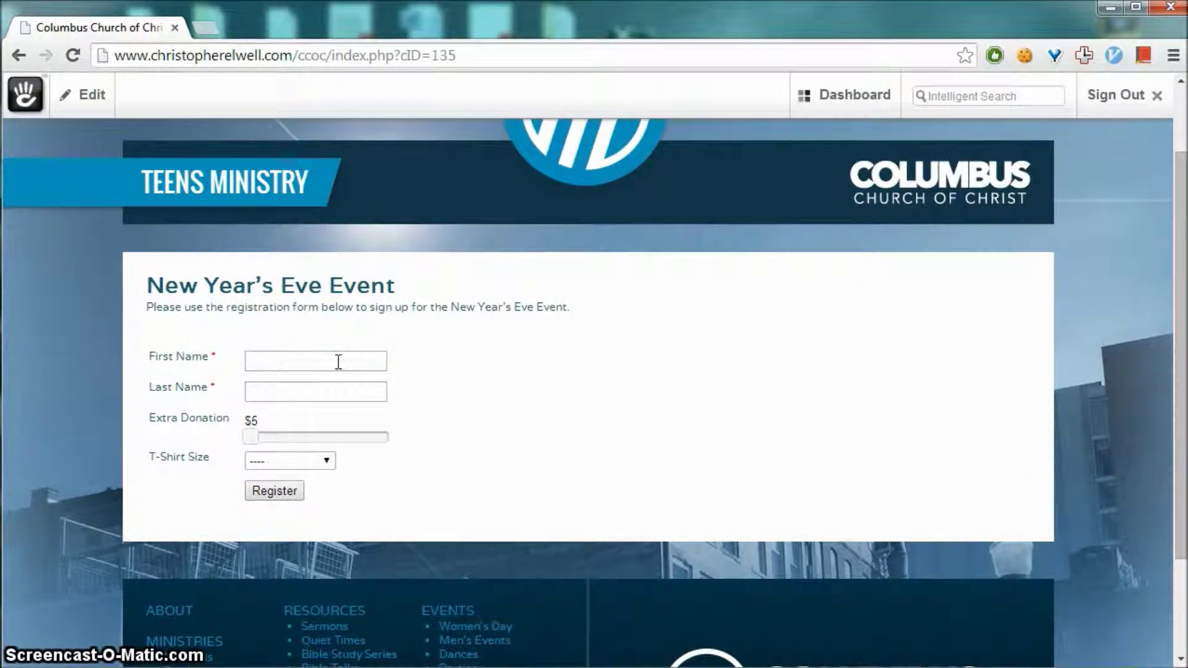
Enter a first and last name on the Teens Ministry registration form
left_click(325, 361)
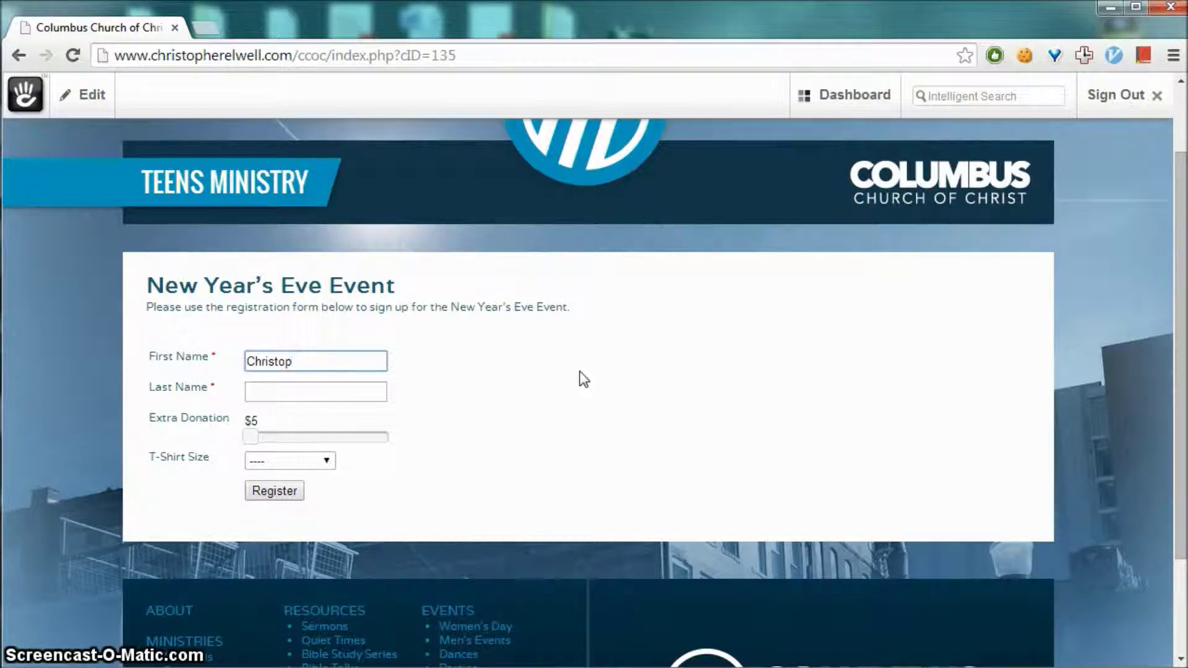
key("Tab")
left_click(493, 347)
Set the extra donation to $18, pick the Medium $10 T-shirt, and submit the registration
left_click_drag(250, 436, 267, 443)
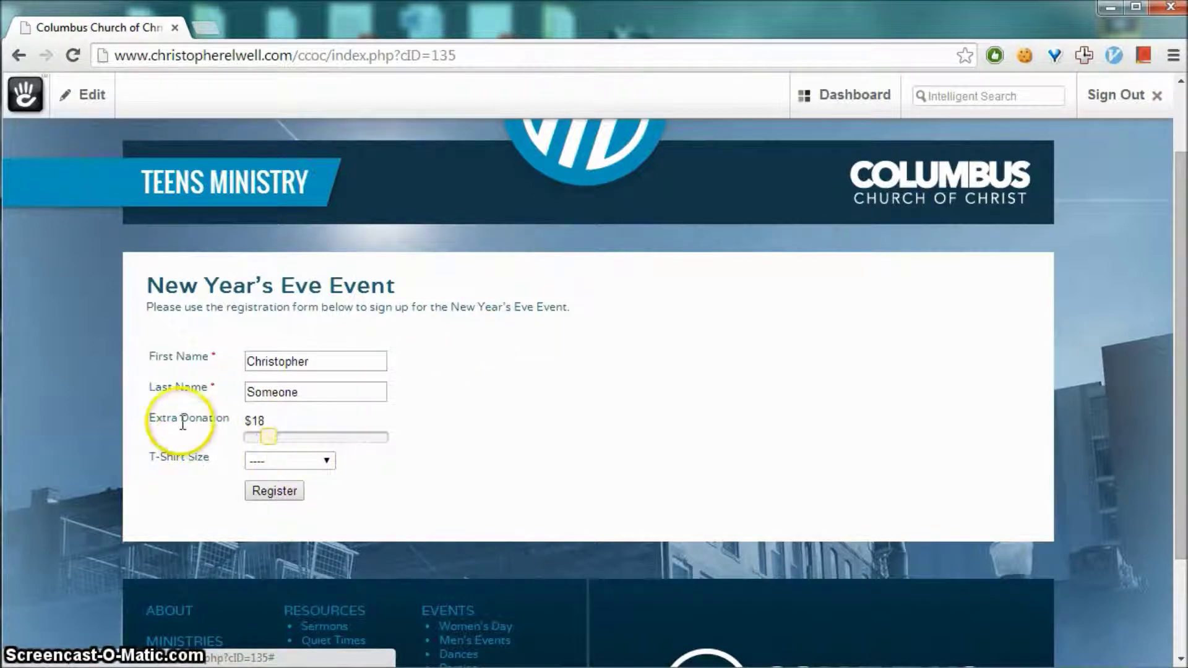
scroll(205, 396, "down", 2)
left_click(339, 374)
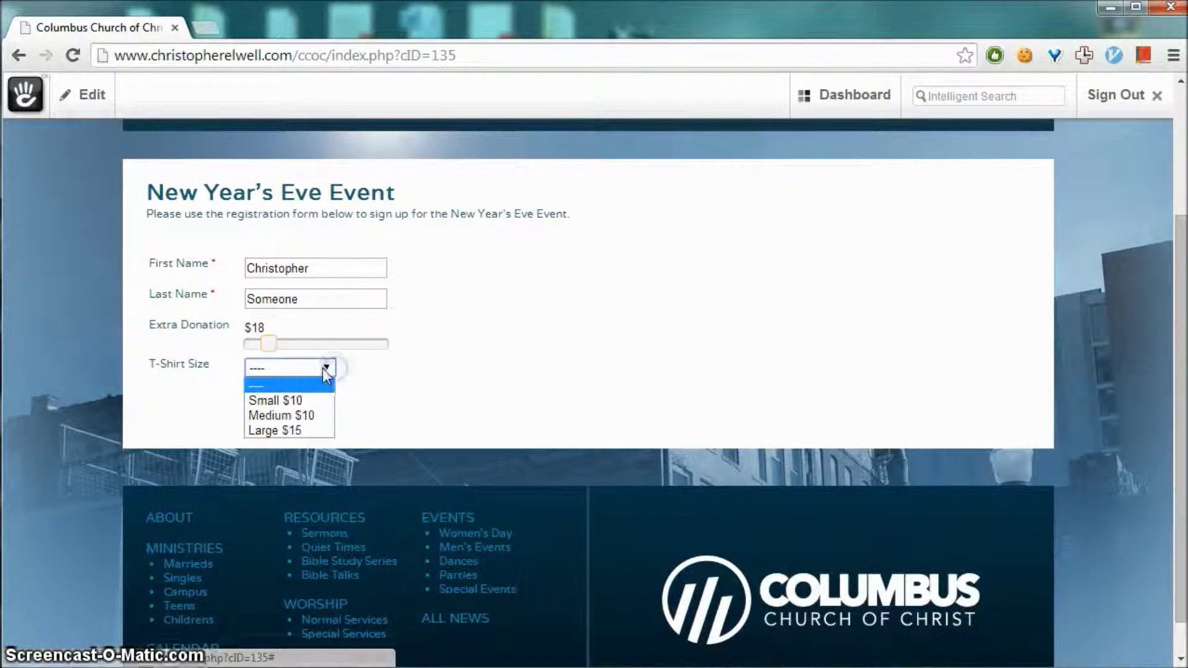
left_click(324, 411)
left_click(359, 416)
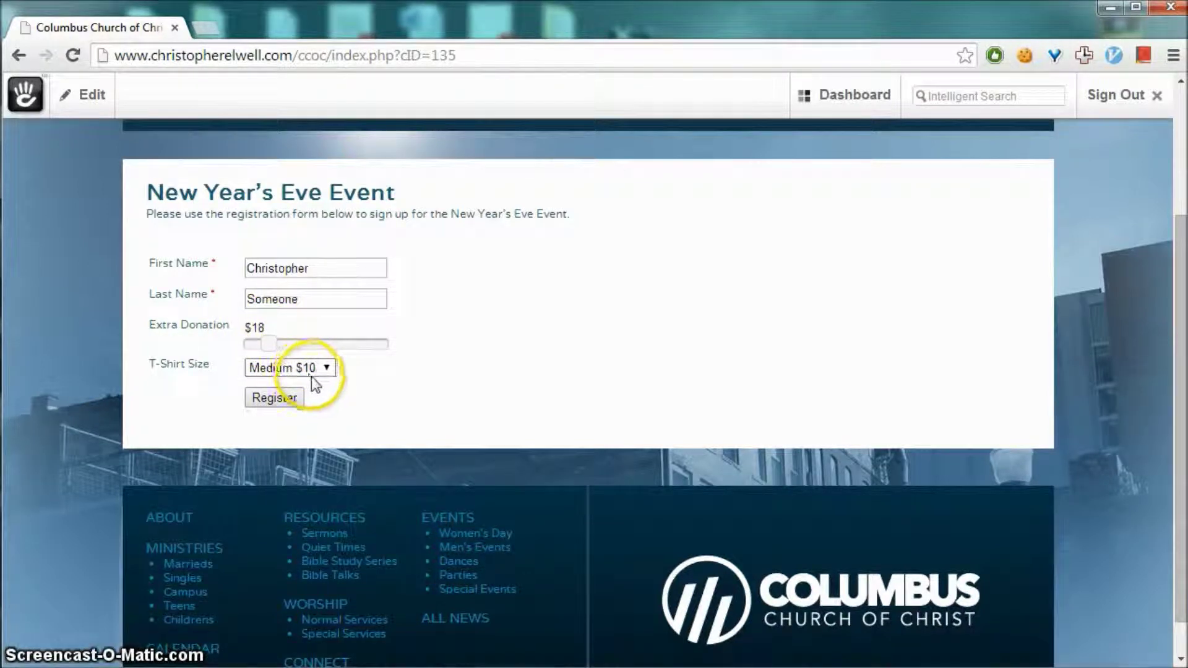
left_click(286, 399)
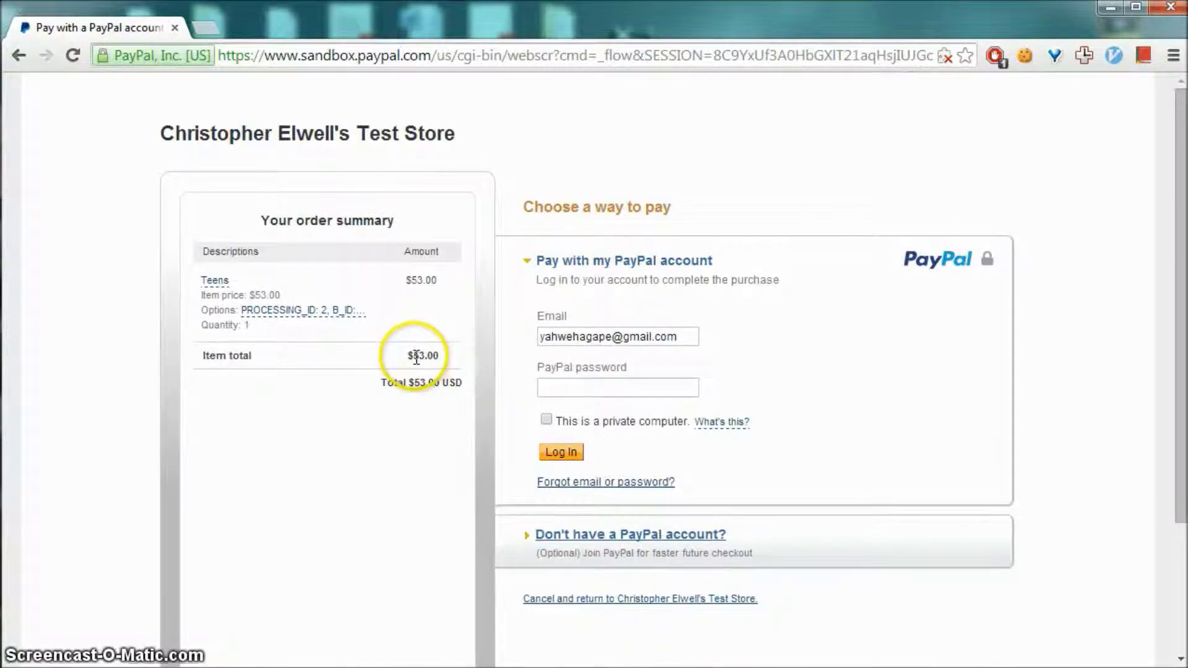
Log in to the PayPal sandbox account with its password
scroll(763, 369, "down", 3)
left_click(604, 294)
type("••")
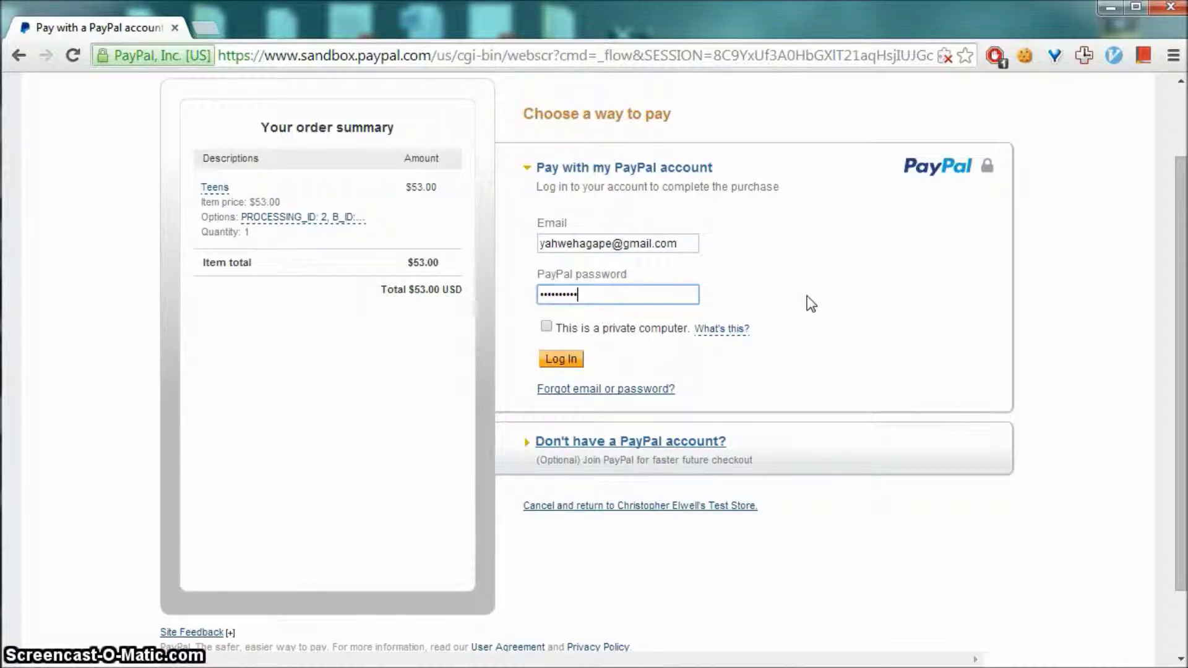
left_click(560, 359)
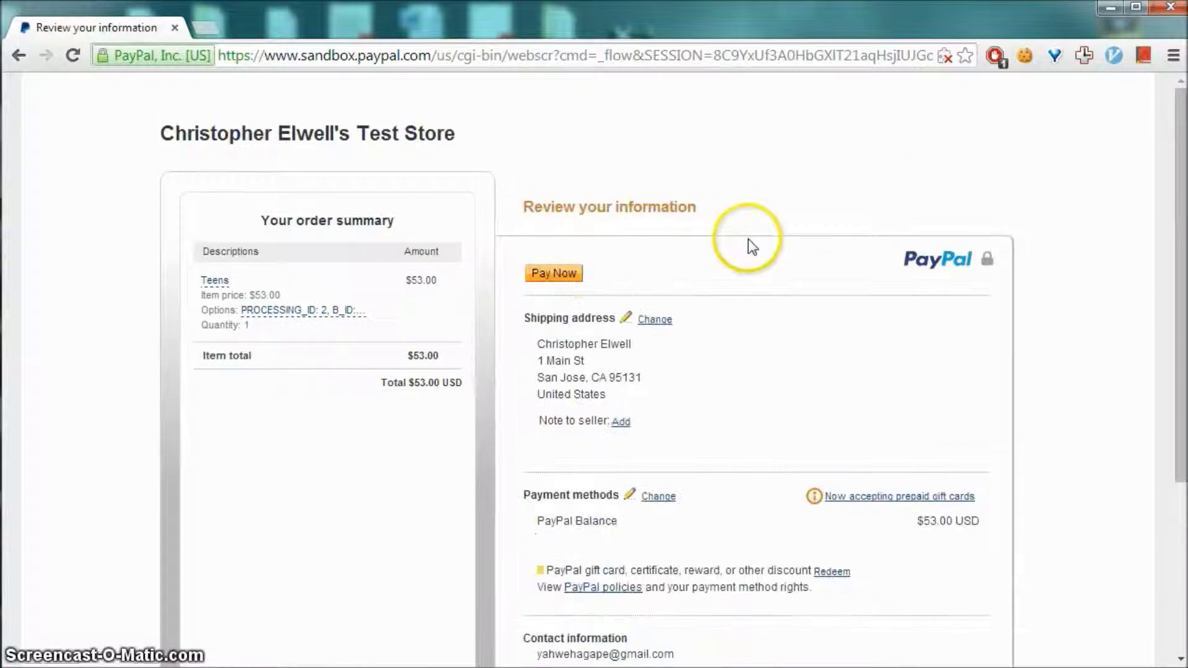
Pay the $53.00 order and return to the church website's Calendar page
scroll(736, 285, "down", 4)
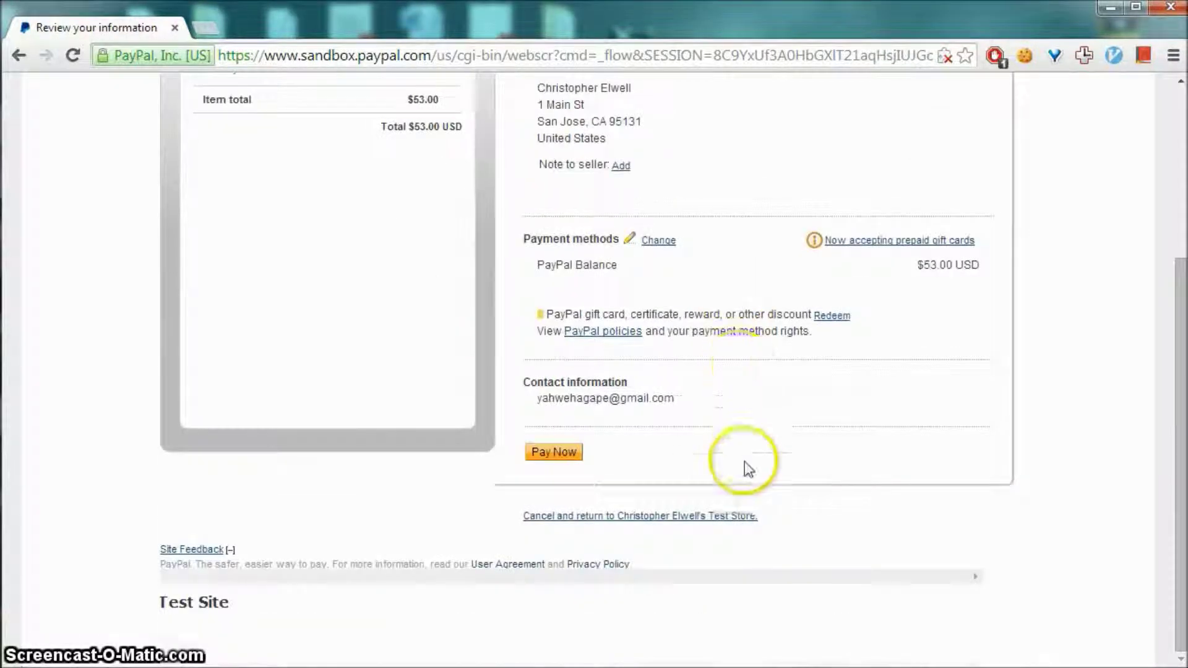
scroll(745, 464, "up", 3)
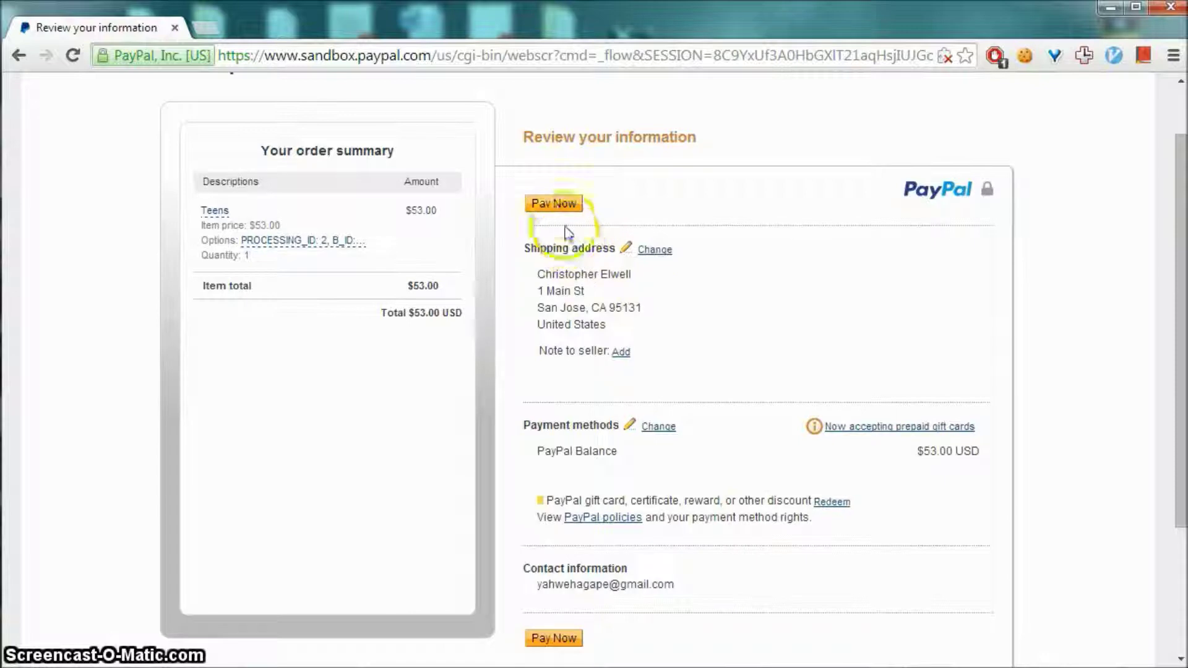
left_click(556, 206)
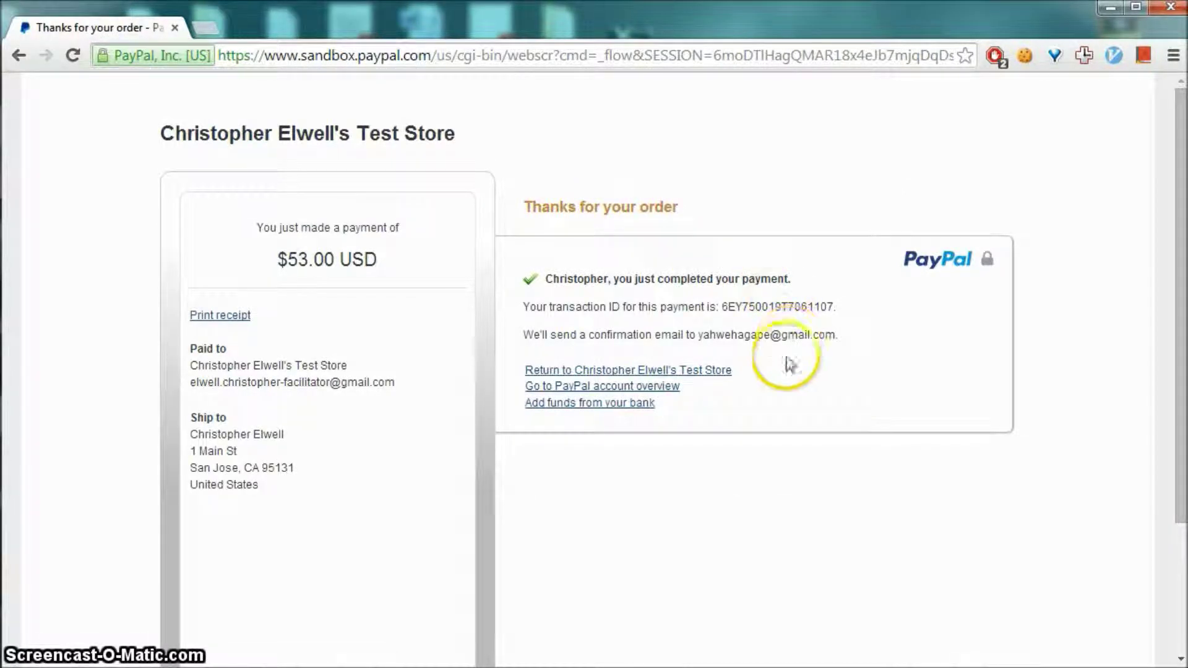
left_click(712, 372)
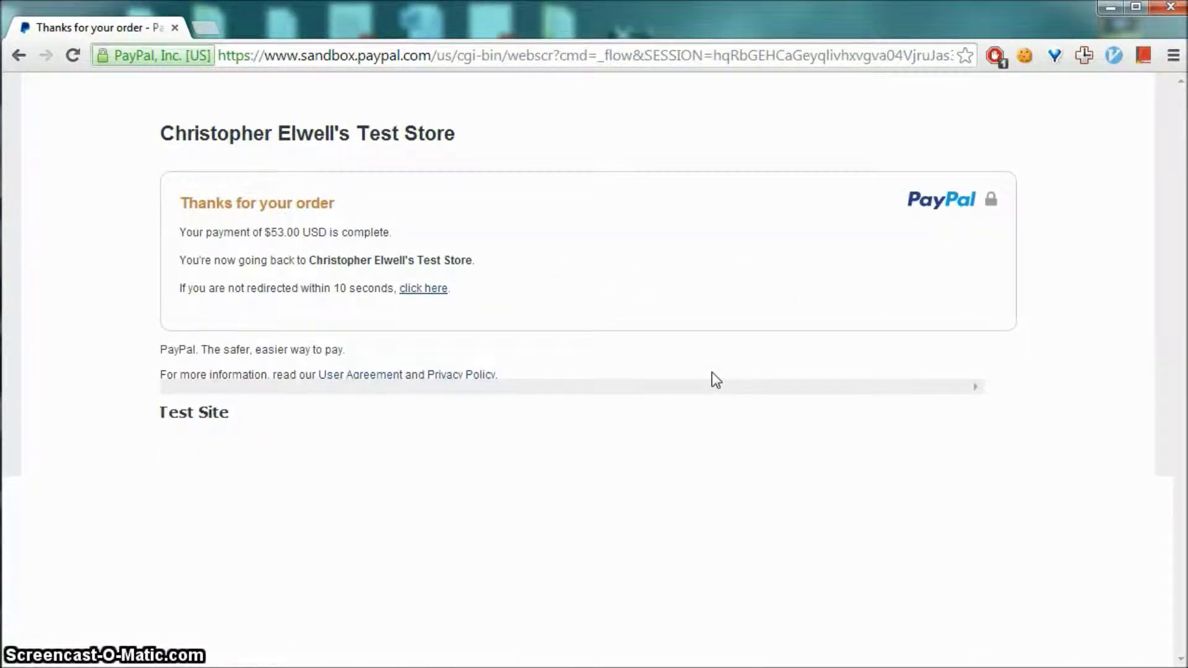
left_click(437, 292)
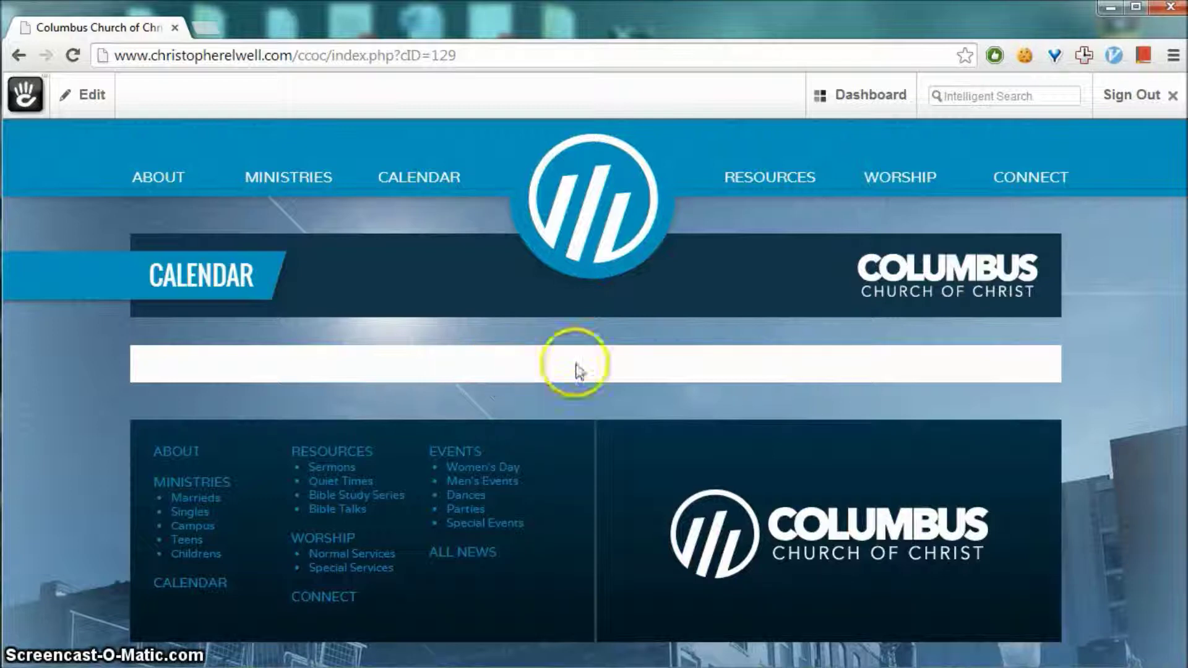
Load the full concrete5 Dashboard from the toolbar's Dashboard button
mouse_move(836, 89)
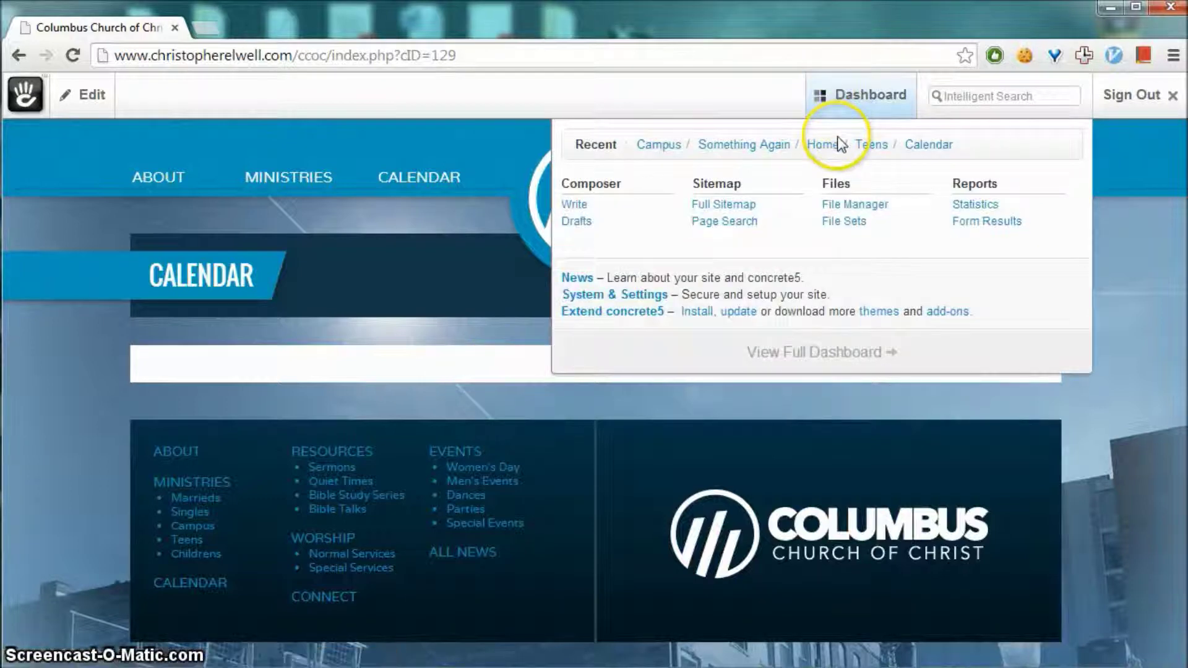
left_click(847, 98)
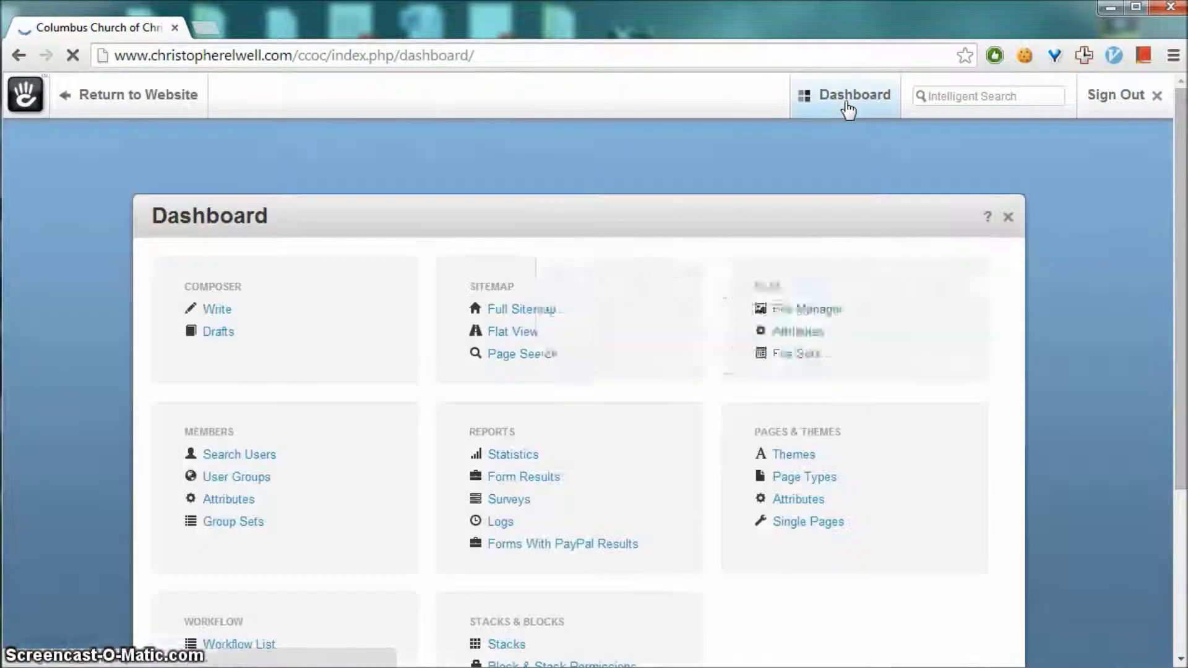
mouse_move(843, 106)
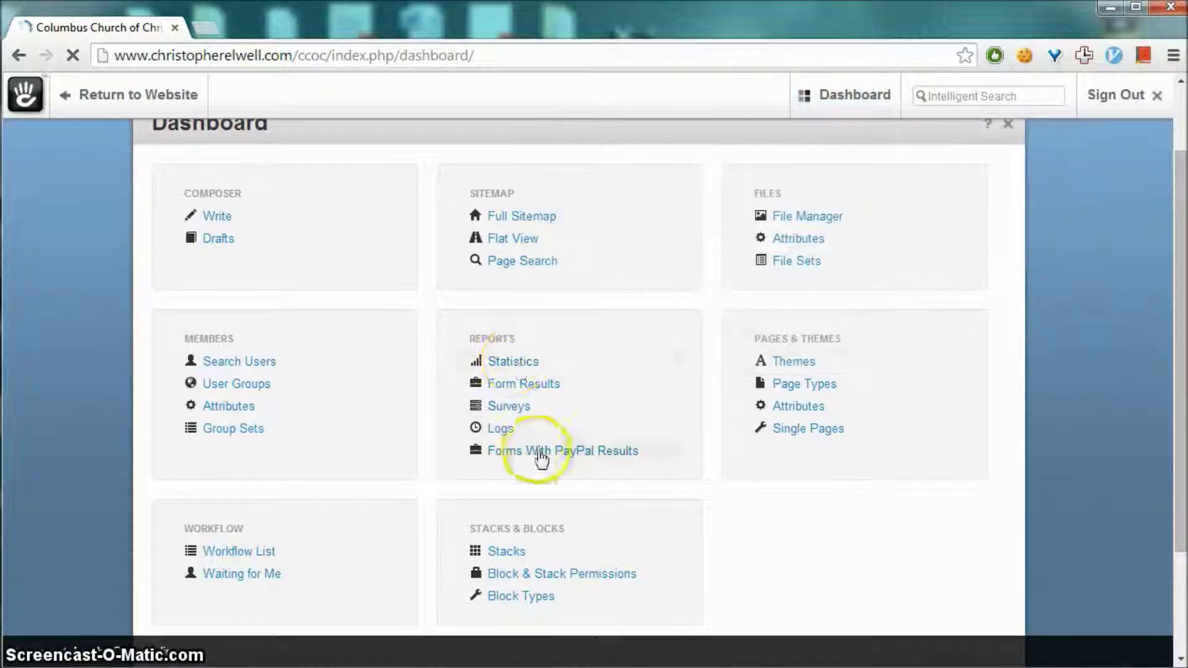
Open Forms With PayPal Results and view the Teens form's single submission
left_click(617, 457)
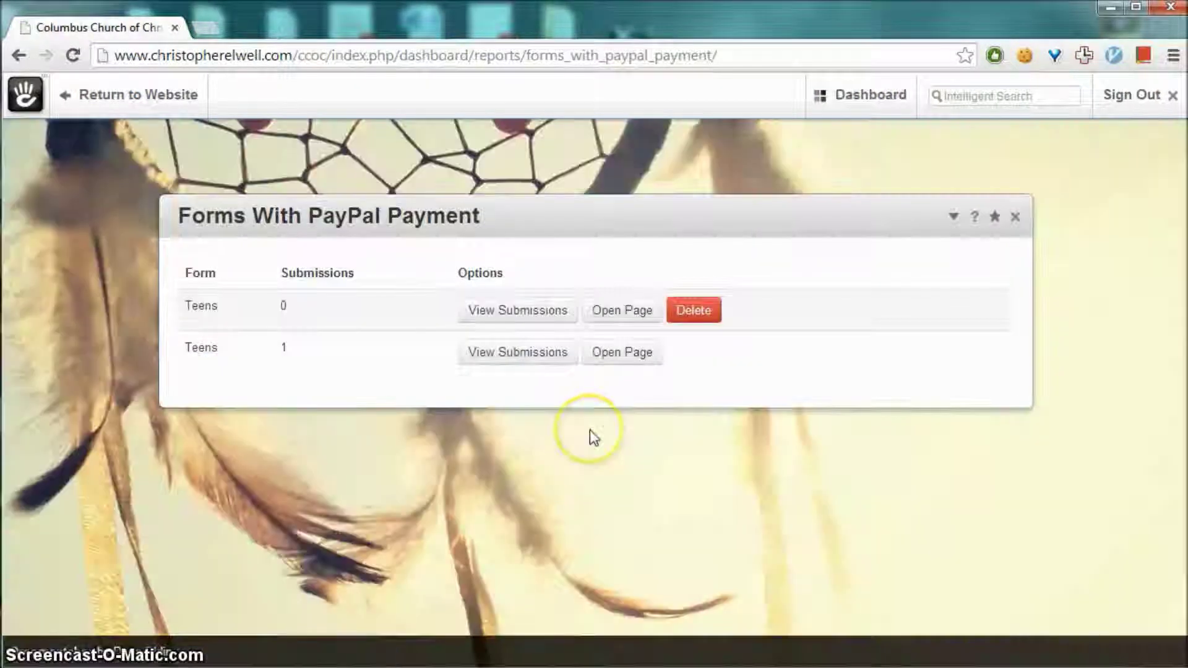
left_click(194, 349)
left_click(345, 313)
left_click(239, 309)
double_click(199, 346)
left_click(332, 360)
left_click(284, 348)
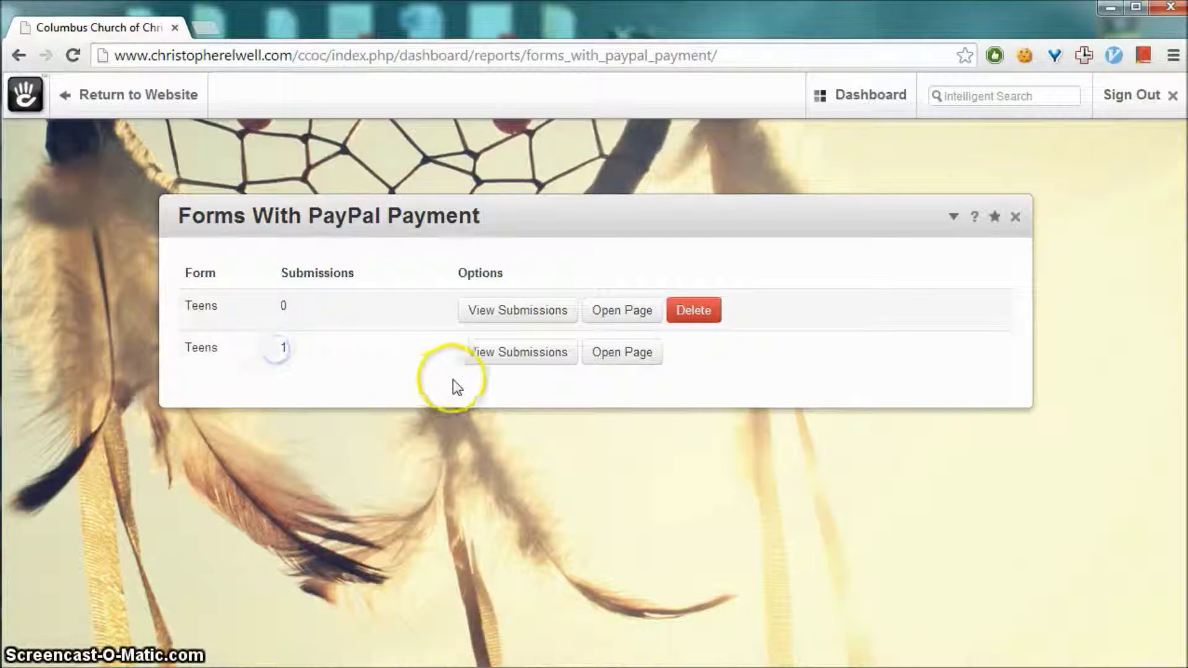
left_click(501, 355)
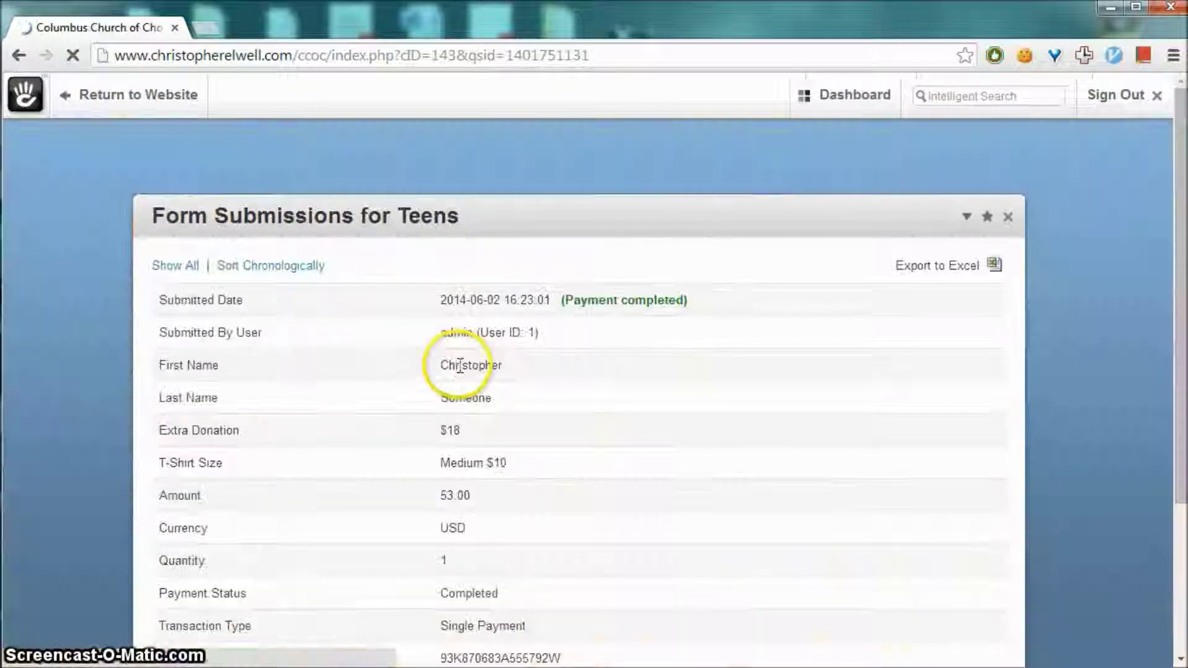
Highlight the Payment completed status and the submitted first and last names
left_click_drag(562, 300, 627, 299)
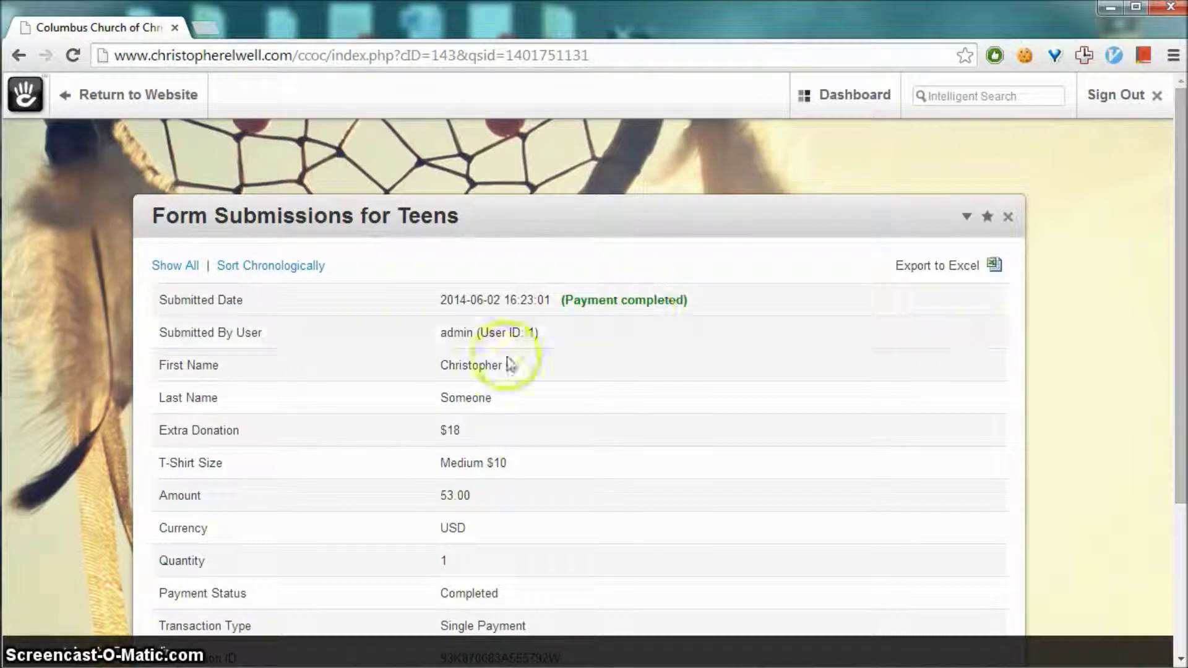
left_click_drag(494, 367, 430, 371)
left_click(457, 384)
double_click(461, 398)
left_click(491, 398)
scroll(520, 408, "down", 2)
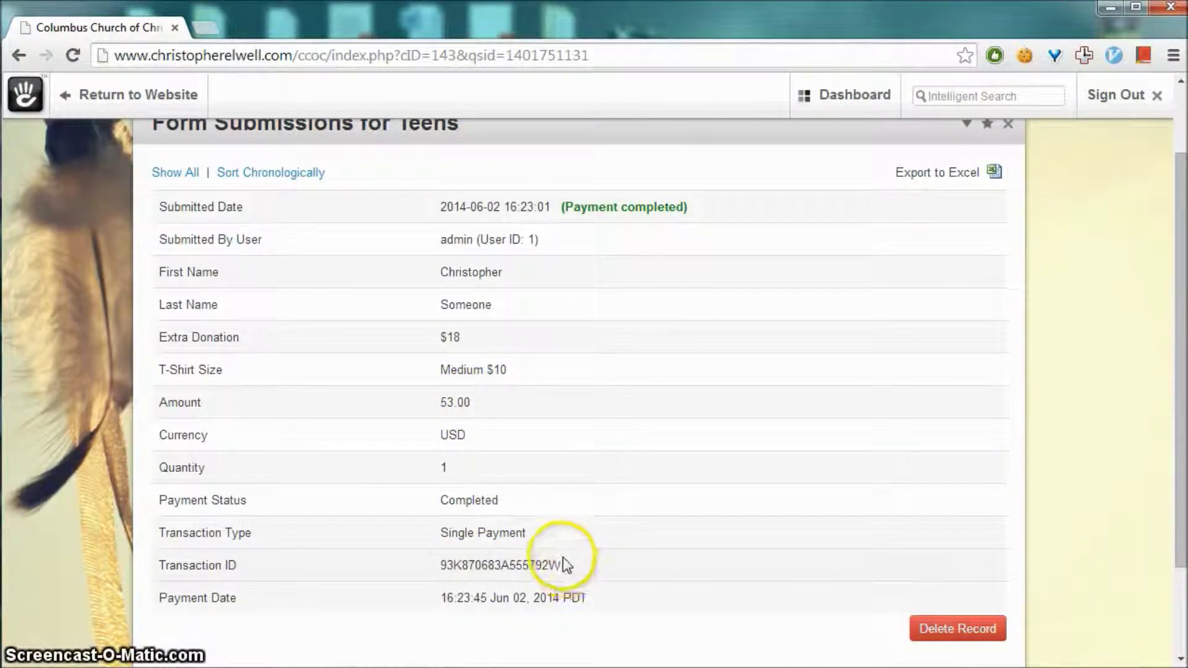
scroll(565, 562, "up", 2)
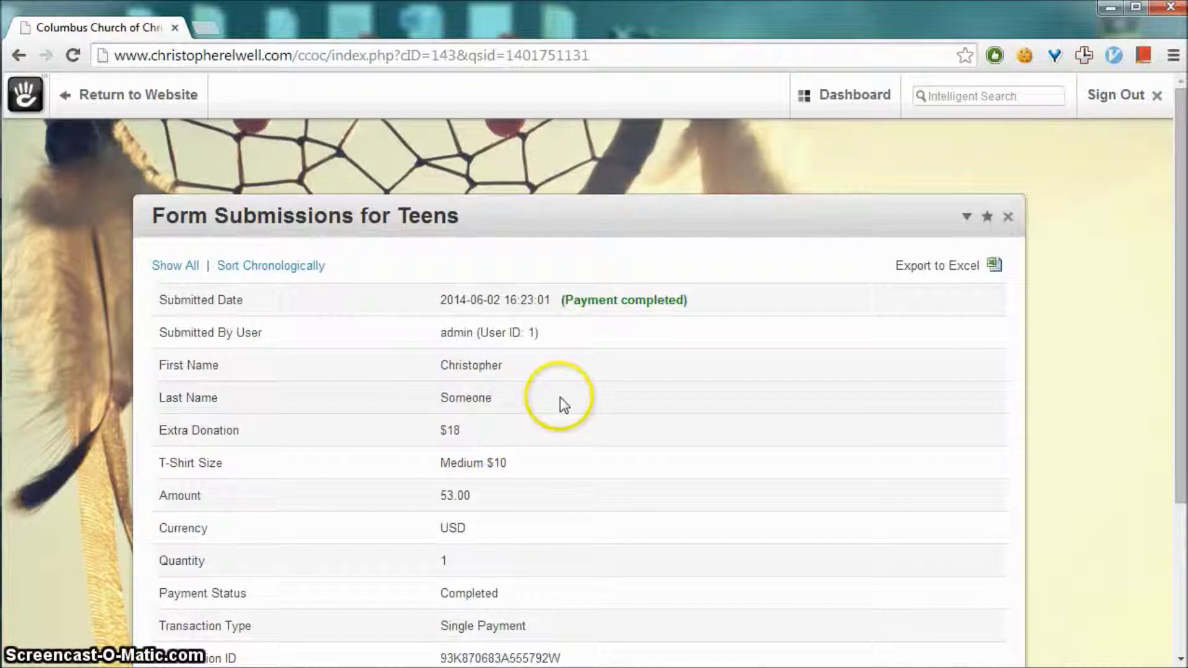